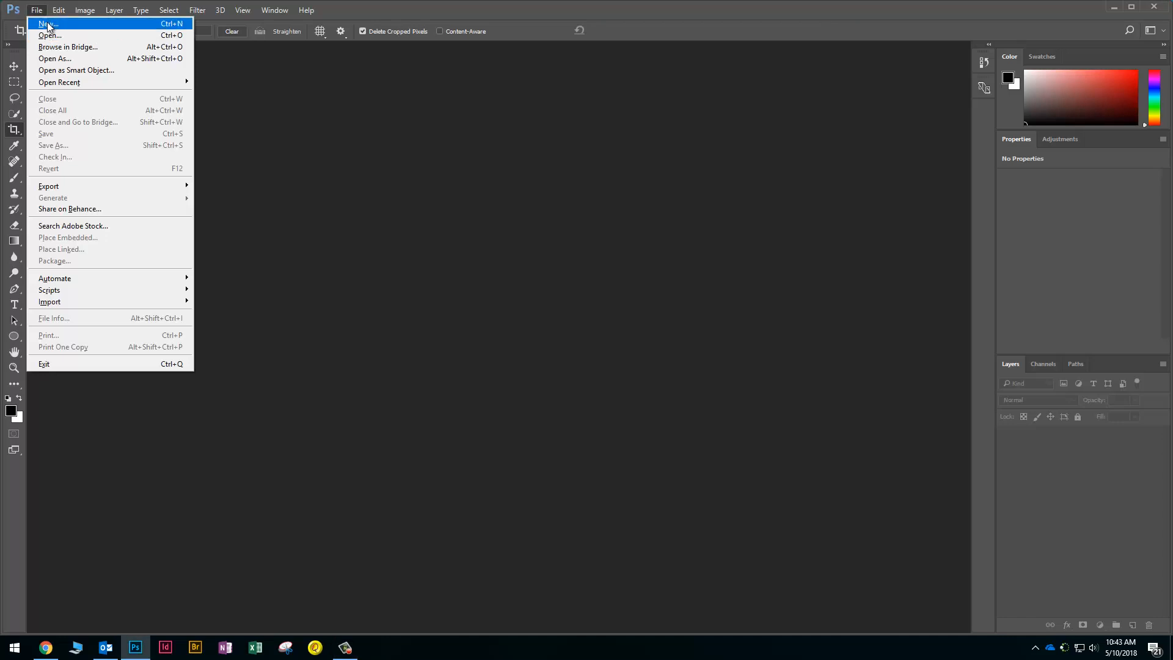
Create a new blank document 10 × 5 inches at 300 pixels per inch
left_click(48, 26)
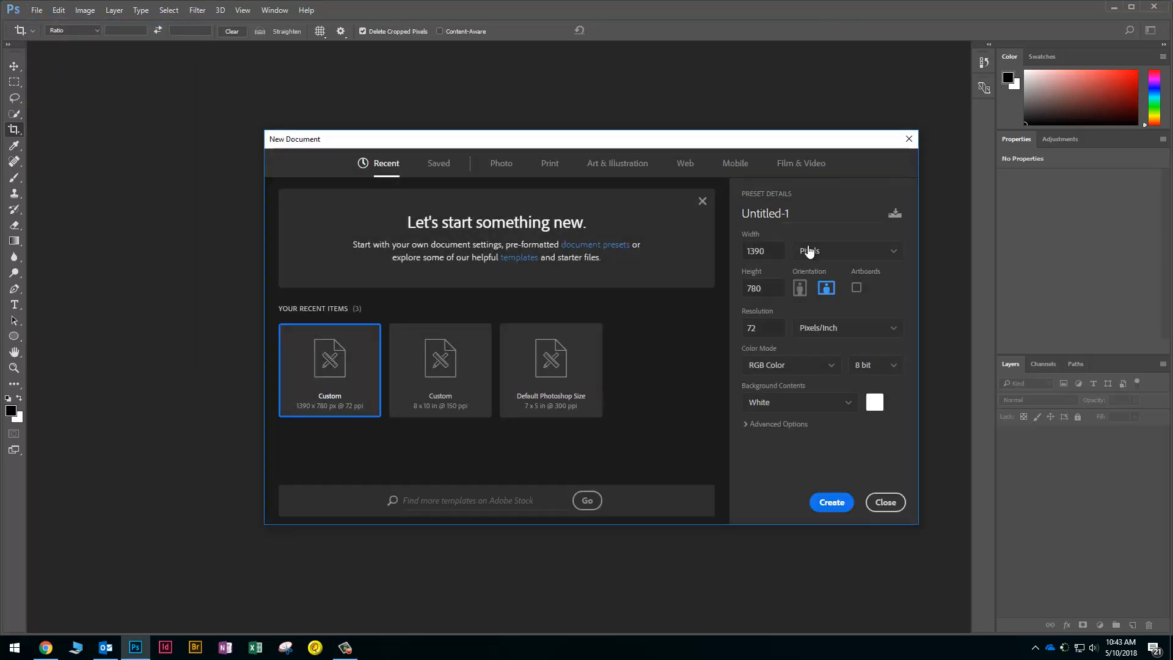
left_click(830, 252)
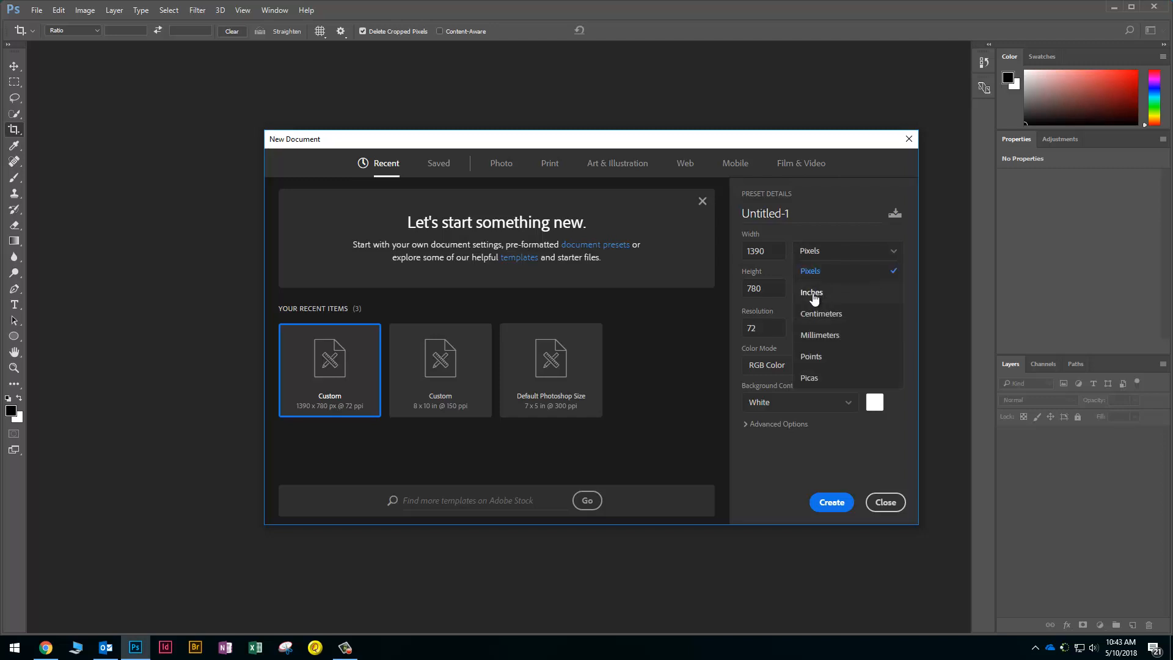
left_click(813, 293)
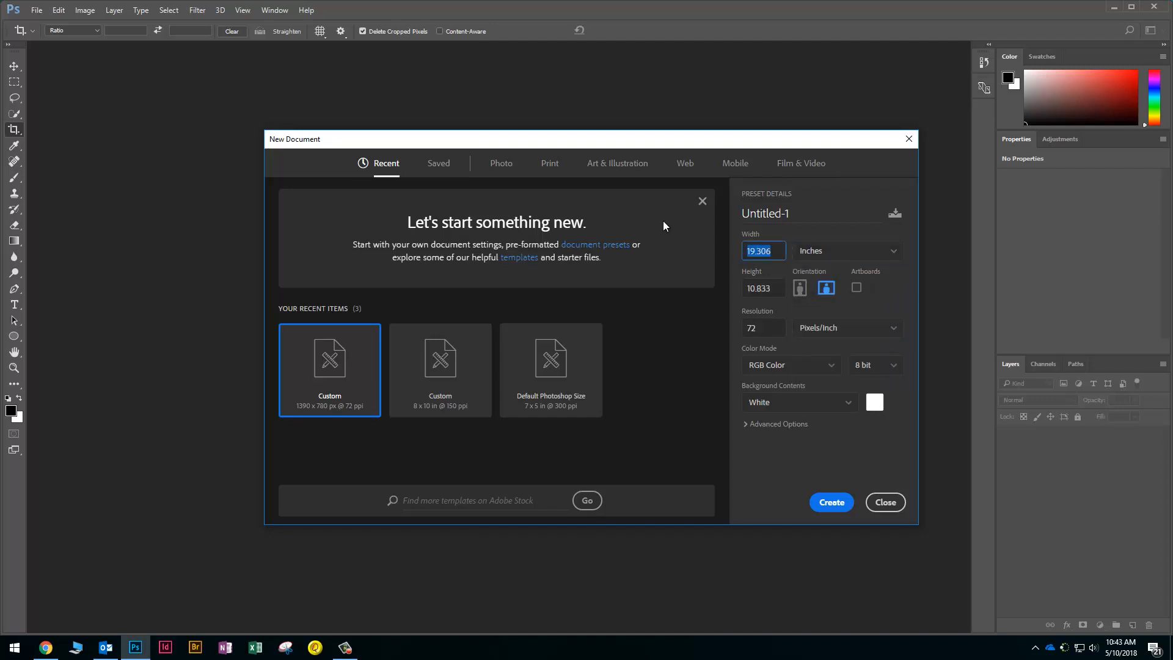
type("10")
left_click(775, 293)
type("5")
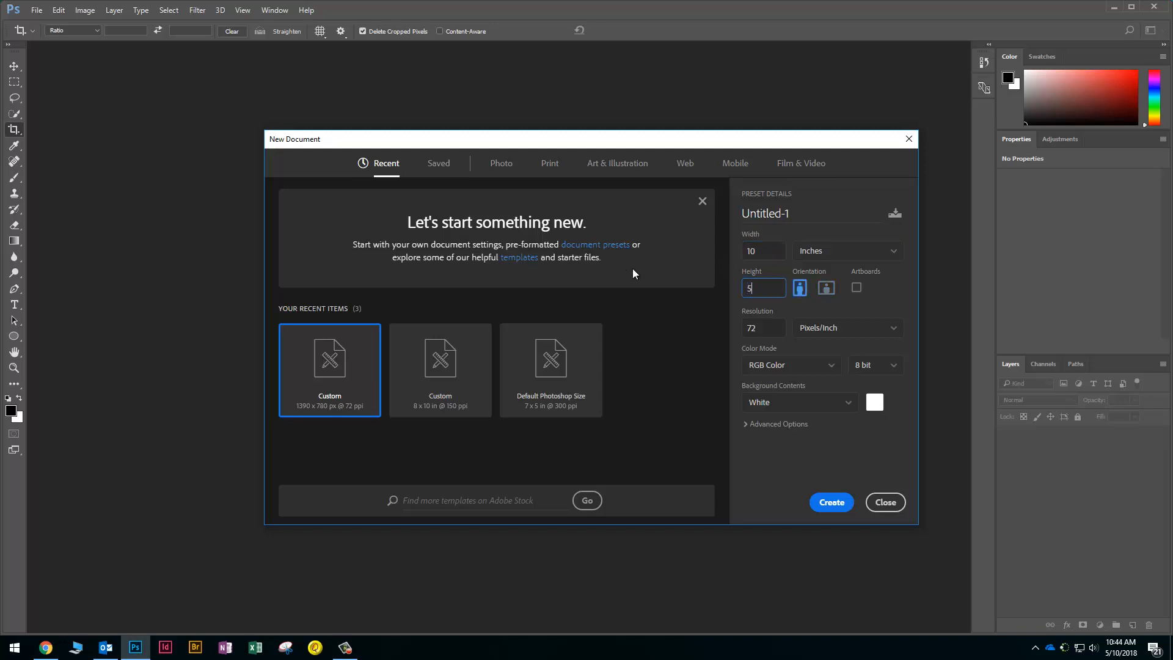
left_click(777, 328)
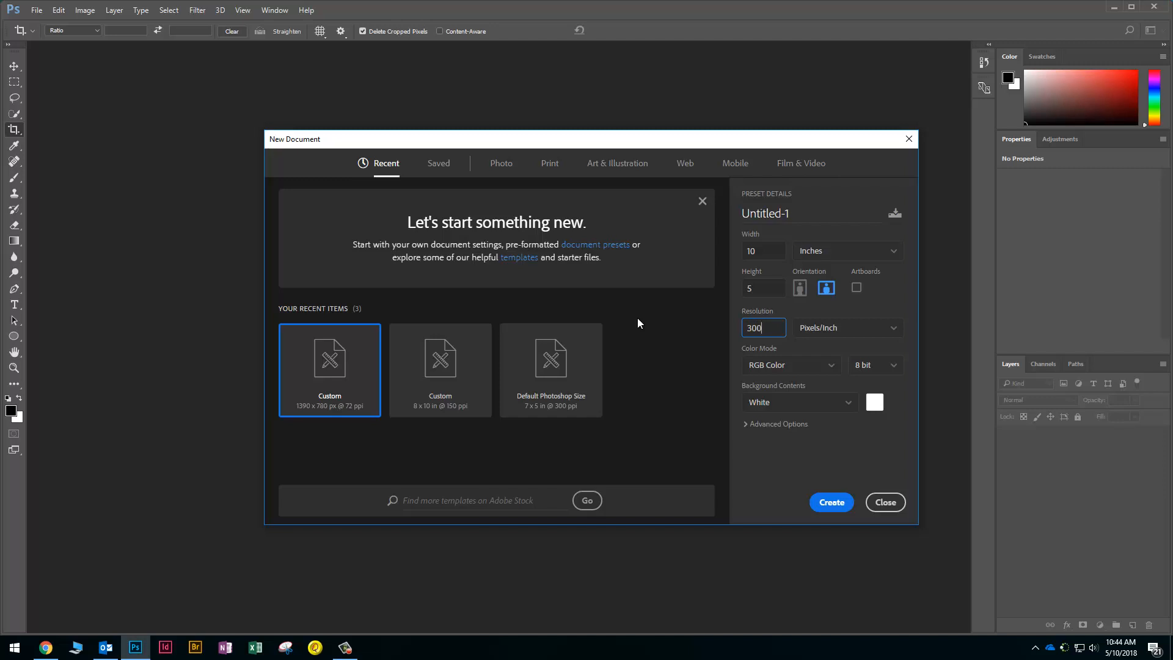
left_click(838, 508)
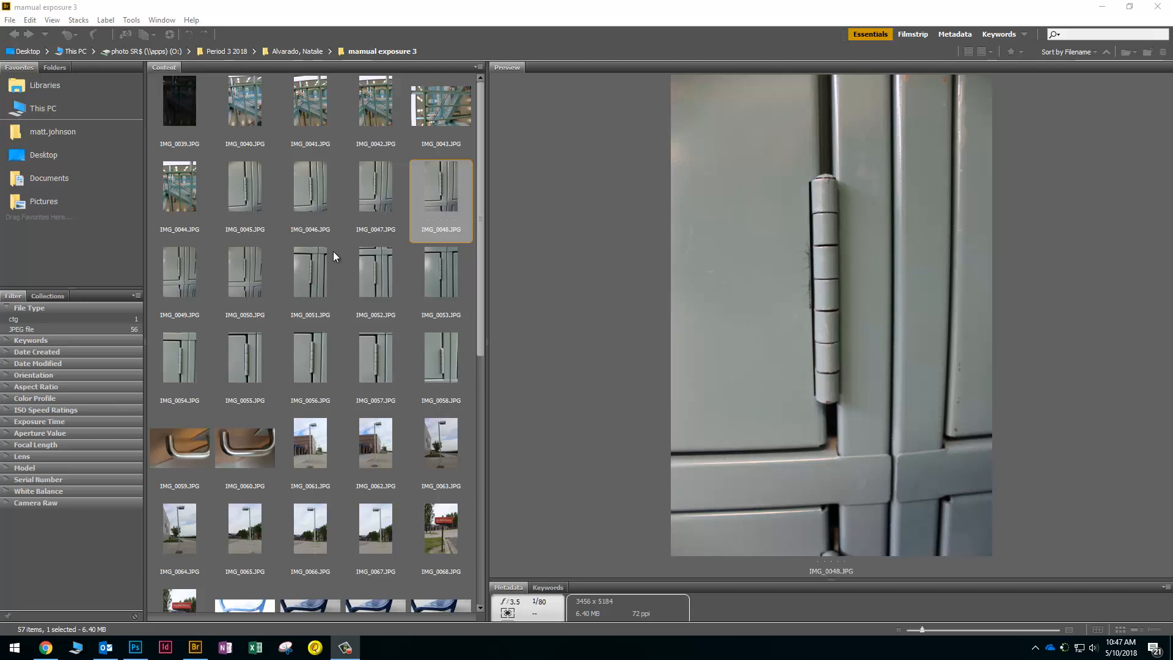
Switch to Adobe Bridge to browse the mamual exposure 3 folder for IMG_0048.JPG
left_click(430, 186)
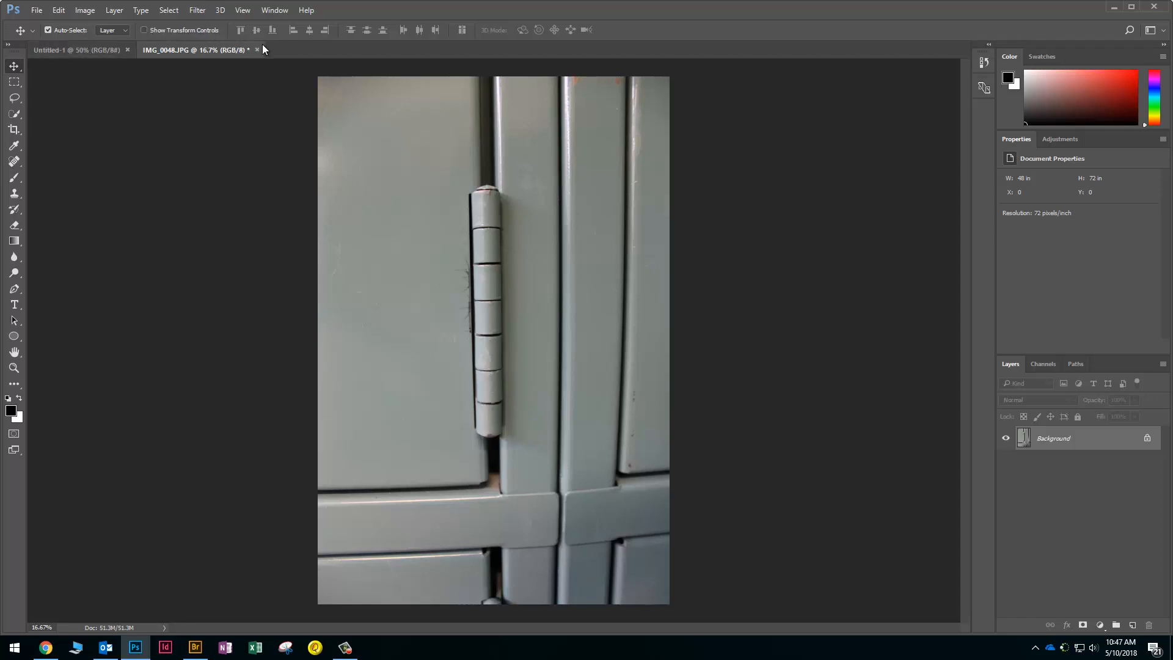
Brighten the hinge photo with a default Levels adjustment
left_click(88, 13)
mouse_move(104, 41)
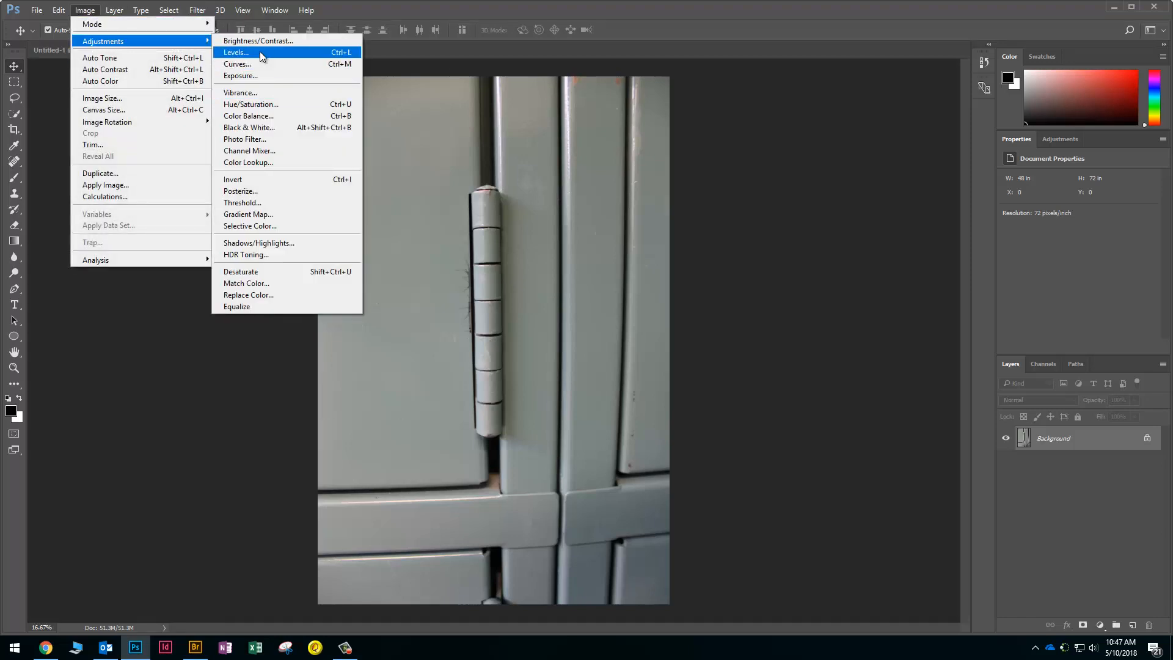
left_click(261, 54)
key("Return")
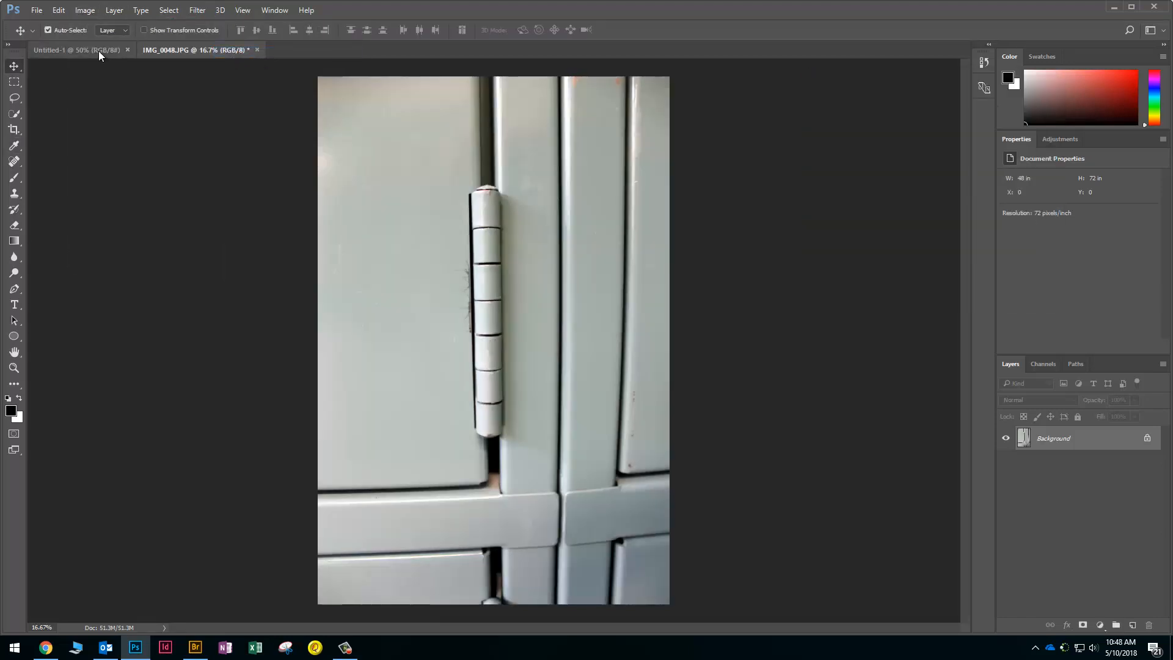
Lower the hinge photo's saturation to -14 with Hue/Saturation
key("ctrl+u")
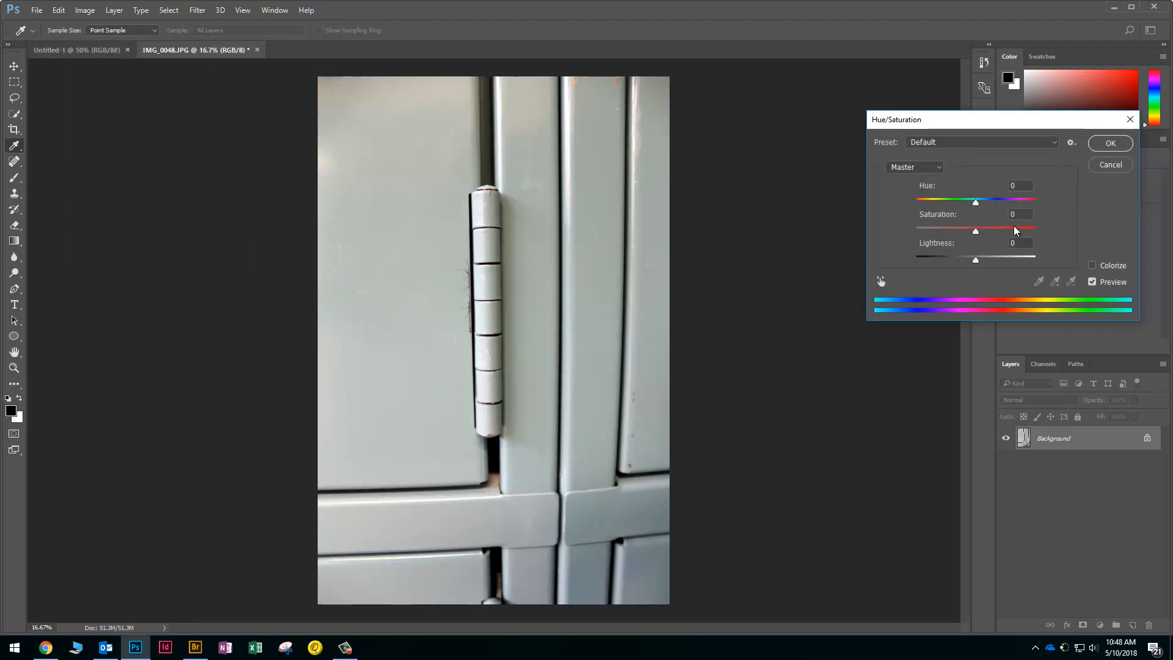
left_click_drag(1016, 231, 970, 239)
left_click(1110, 143)
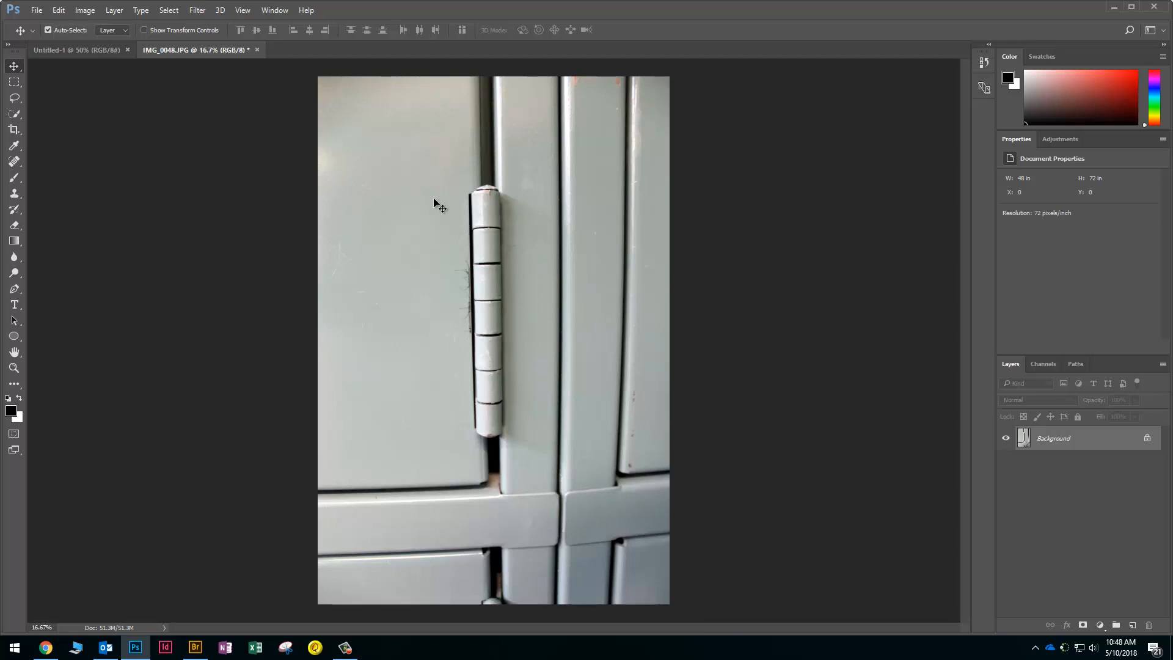
Flip the hinge photo's canvas horizontally
left_click(85, 11)
mouse_move(125, 122)
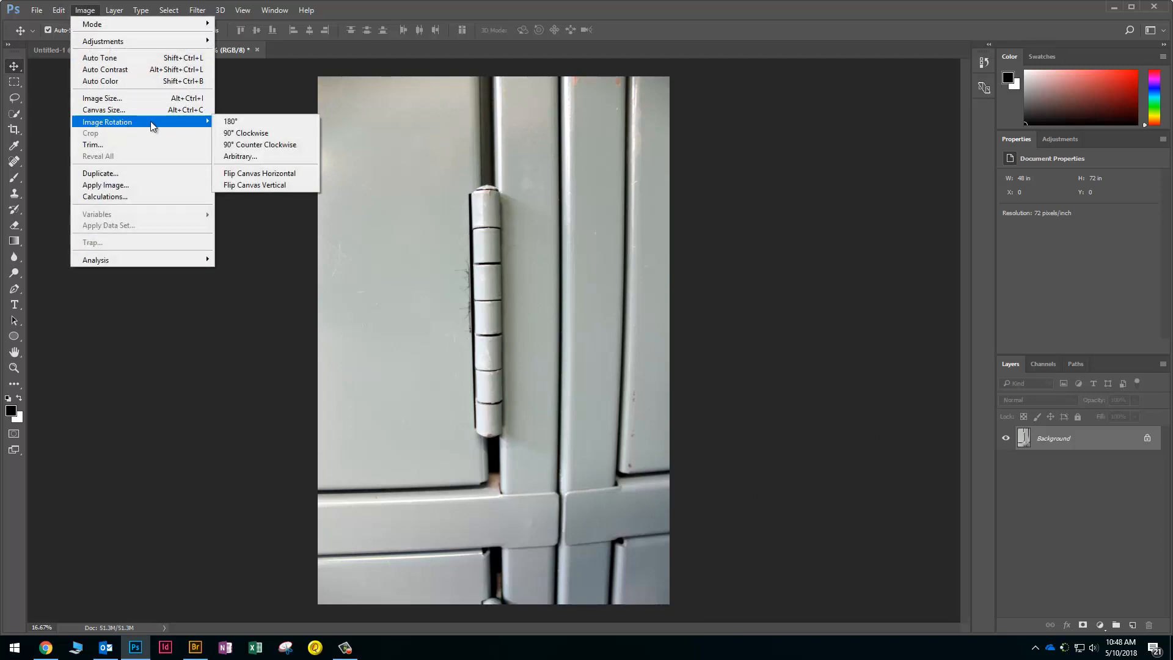
left_click(273, 176)
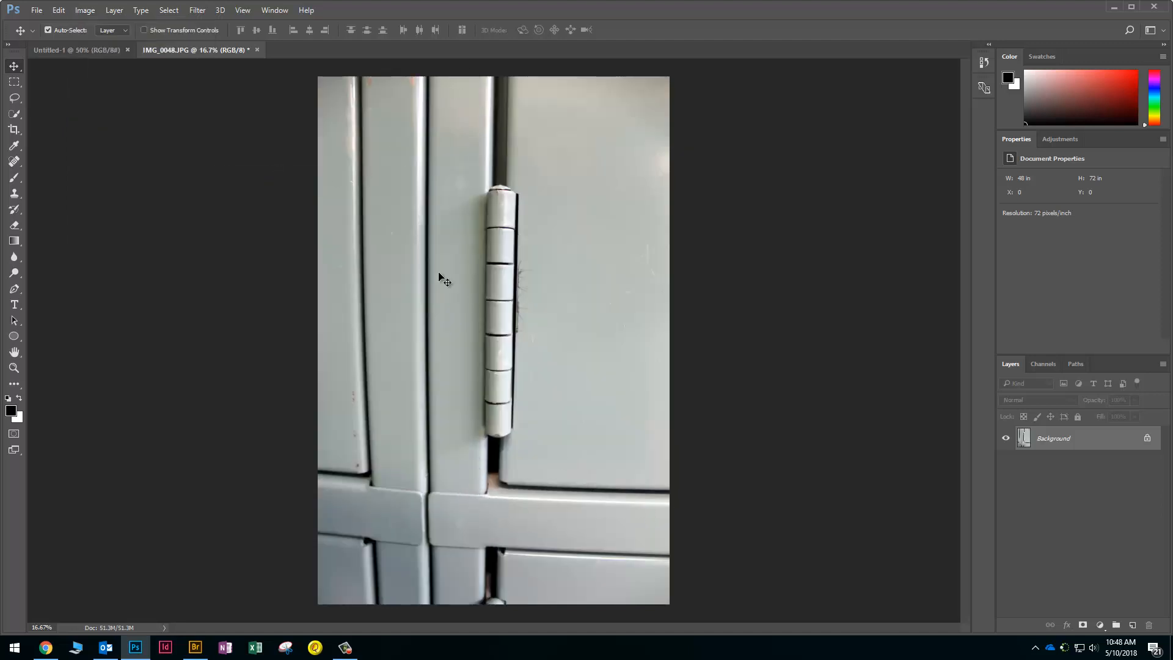
left_click(90, 13)
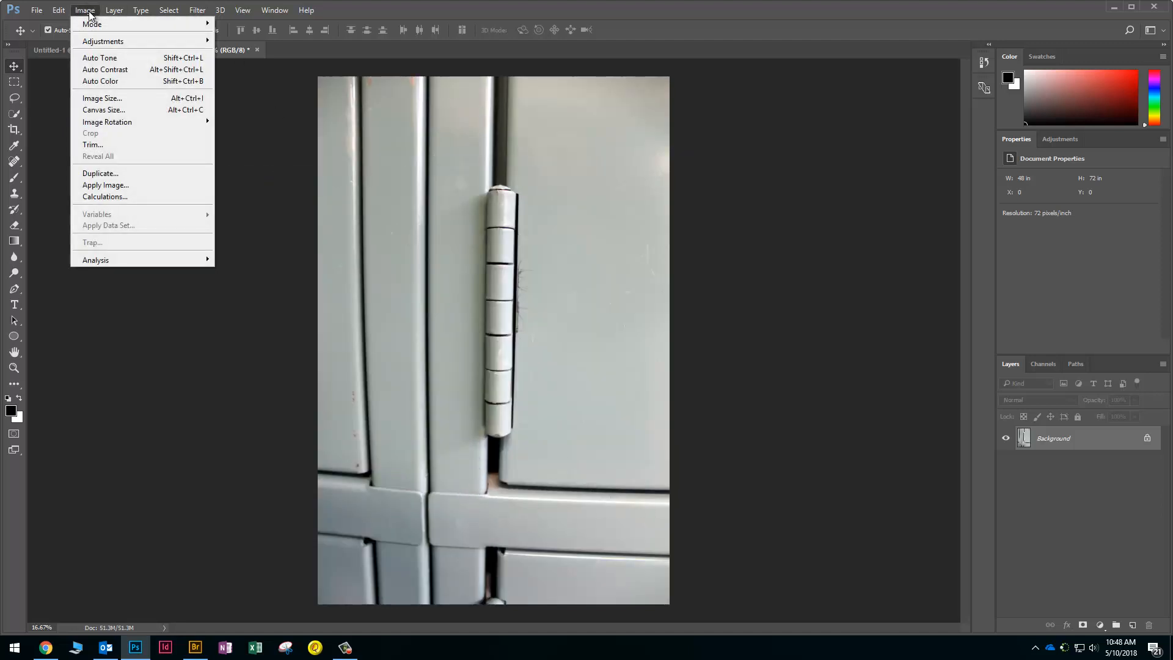
mouse_move(195, 121)
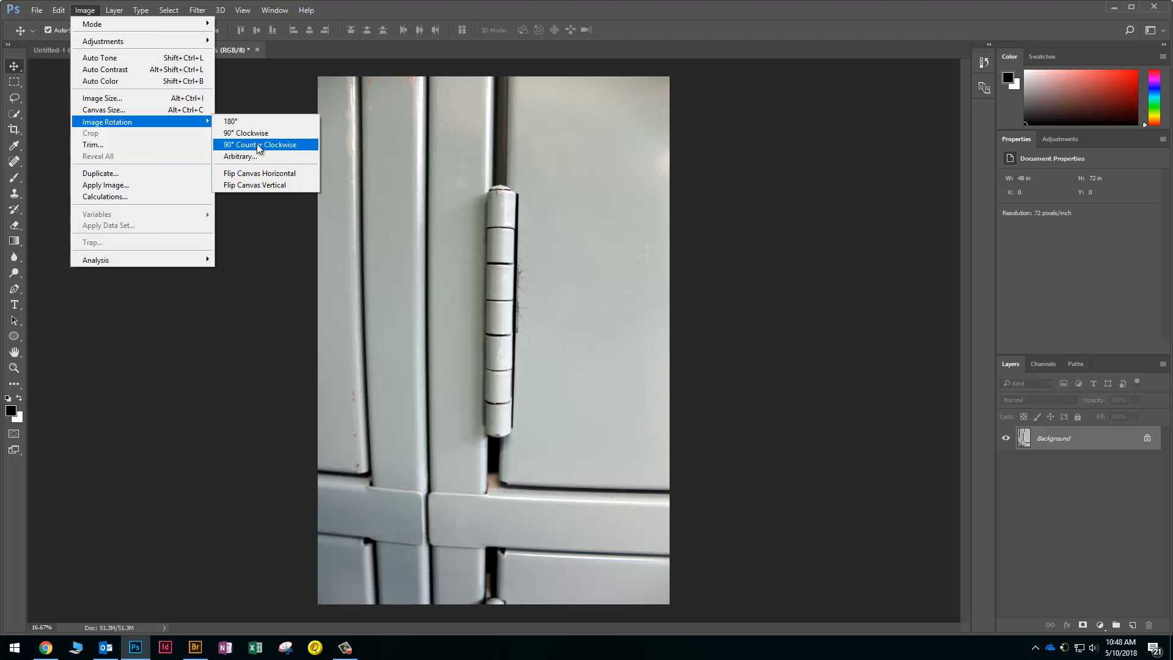
left_click(215, 108)
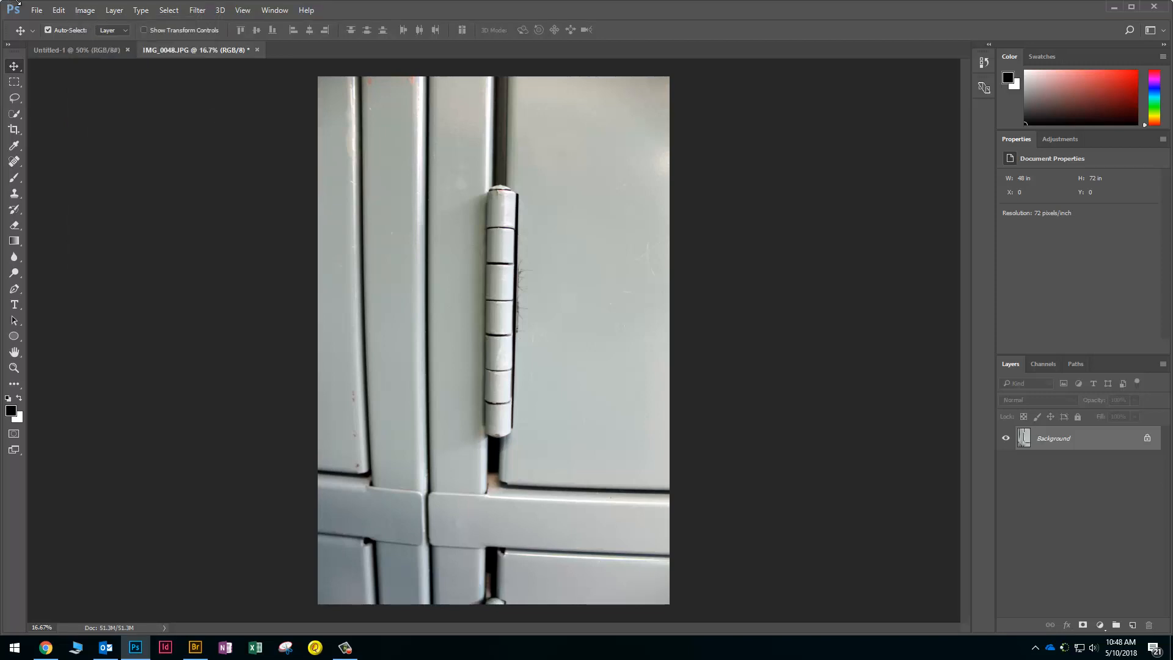
Preview a Black & White conversion, then cancel it to keep the colour
left_click(85, 11)
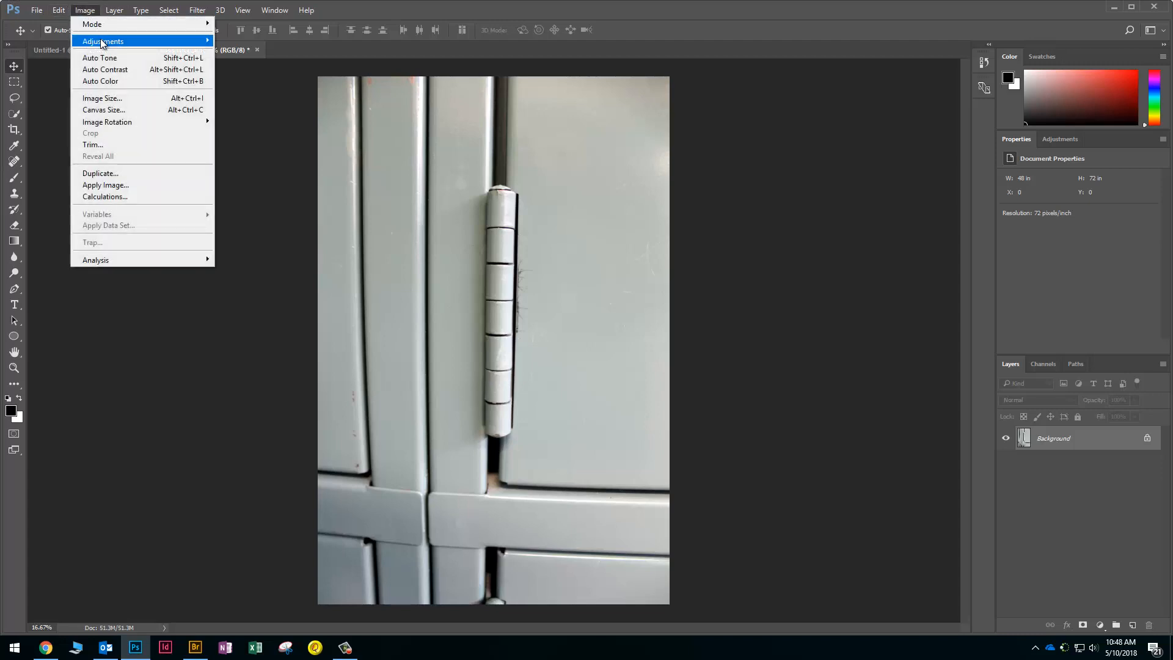
mouse_move(181, 48)
left_click(251, 127)
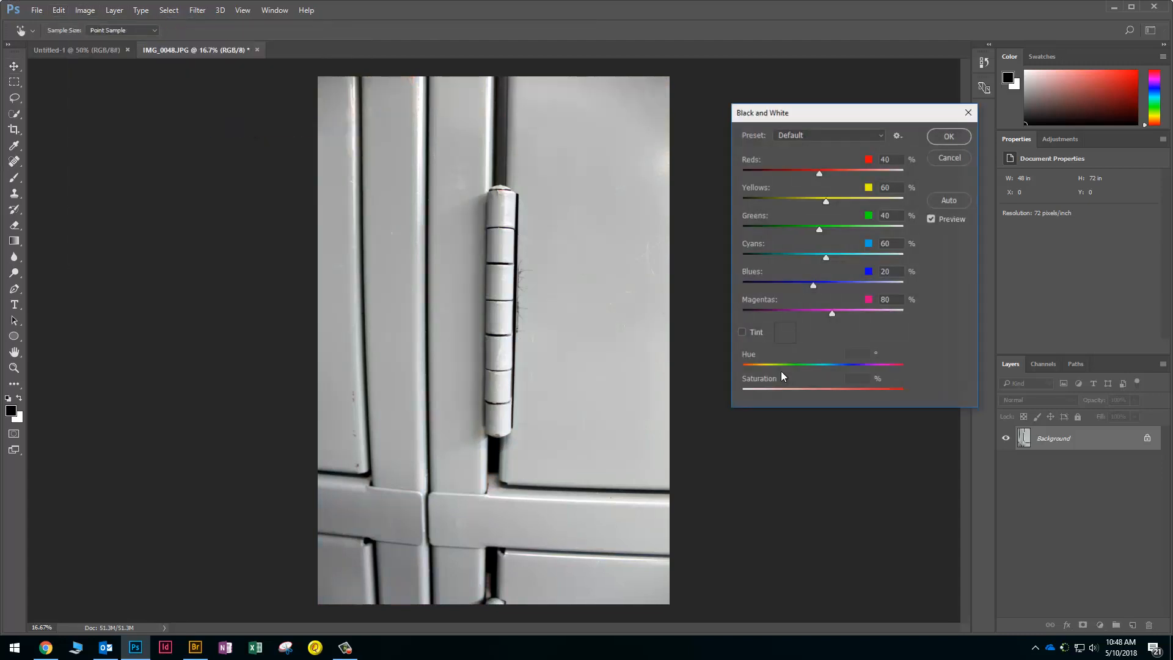
left_click(949, 158)
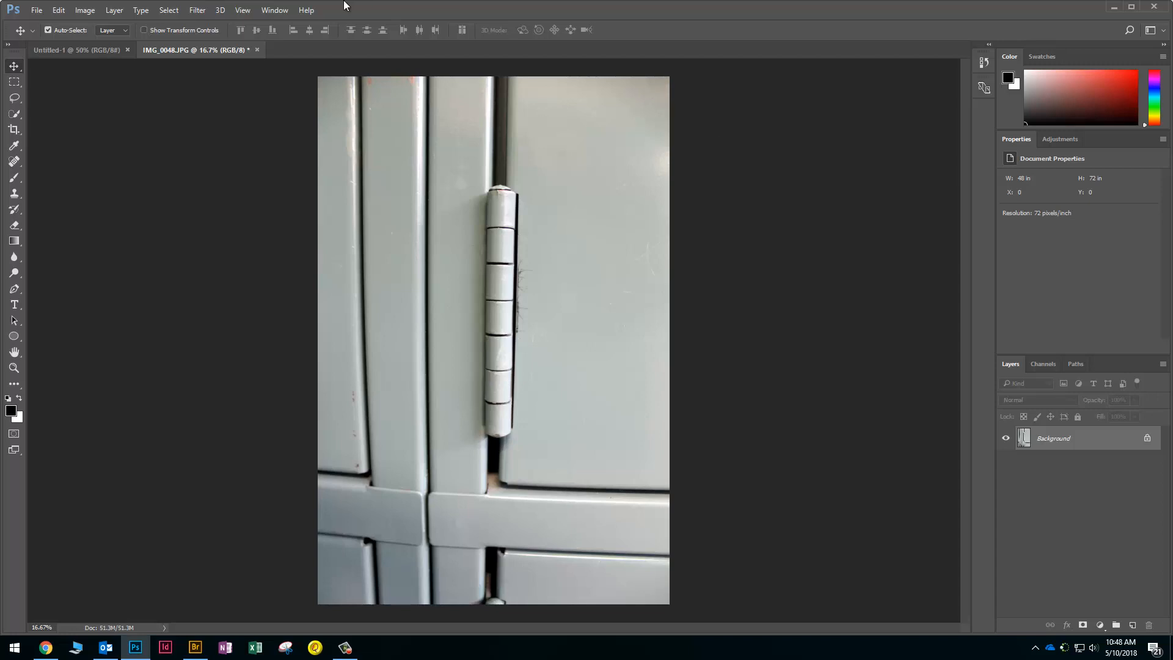
Show the Actions panel and load the Instagram Photoshop Actions set
left_click(274, 10)
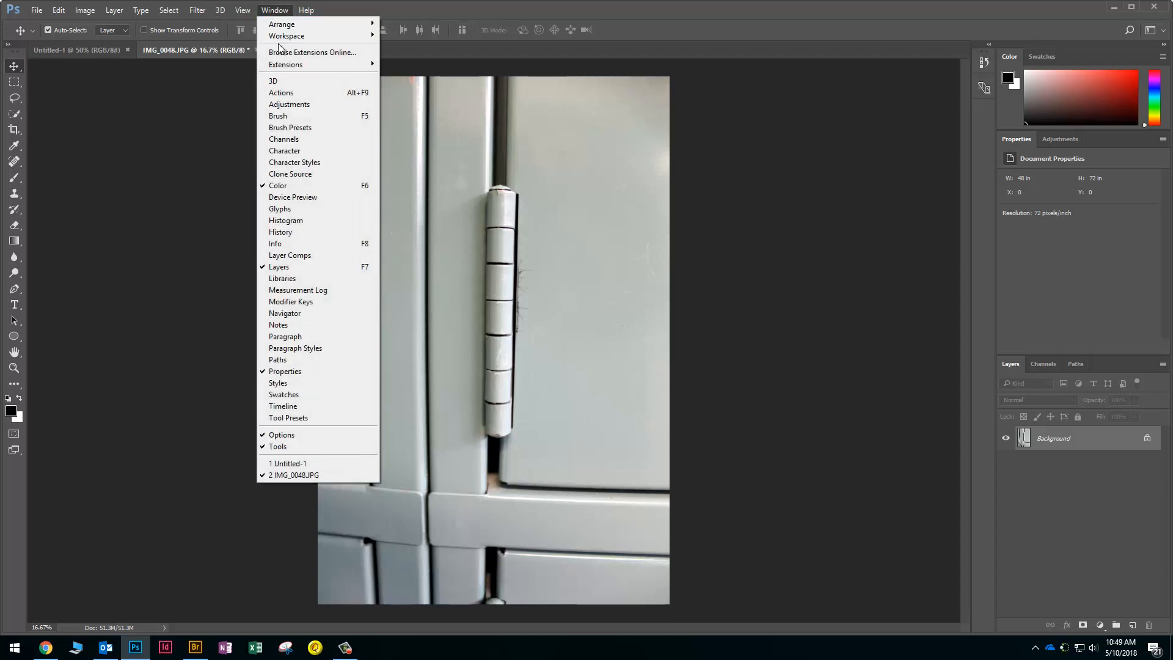
left_click(280, 92)
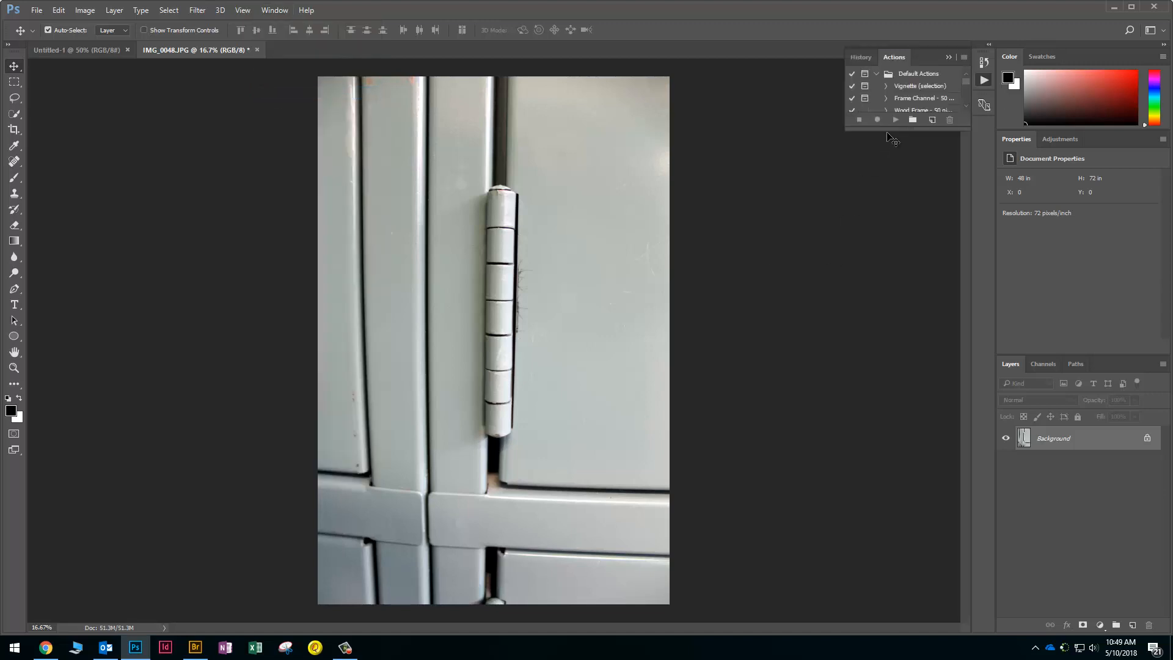
left_click_drag(881, 153, 910, 491)
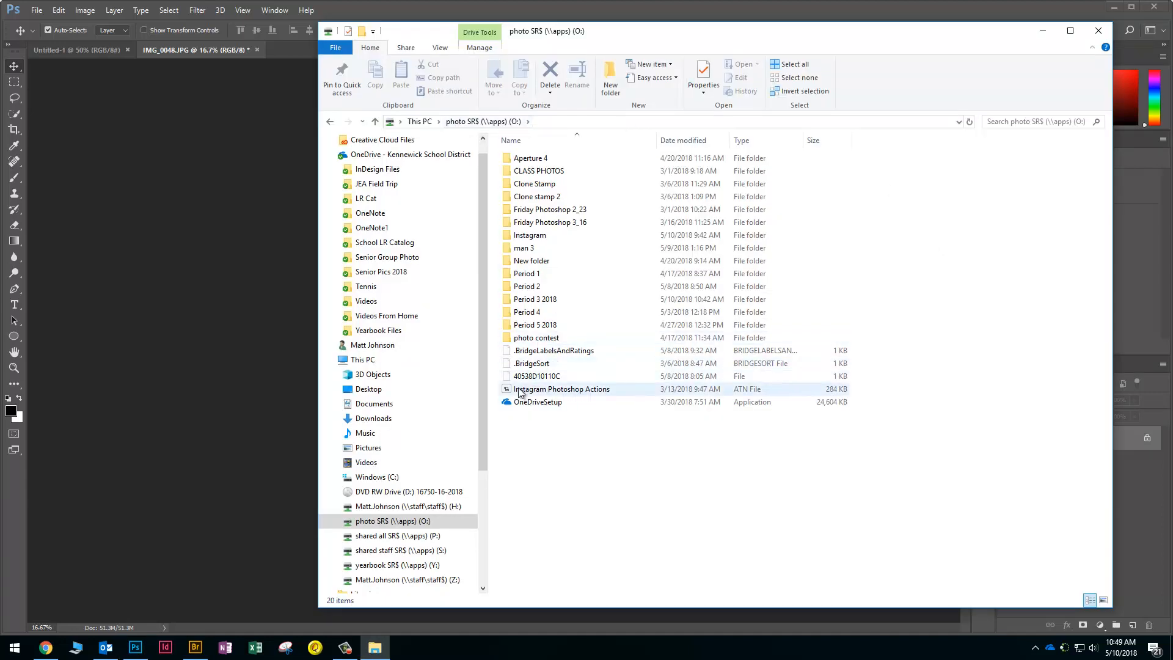
left_click(557, 391)
double_click(557, 391)
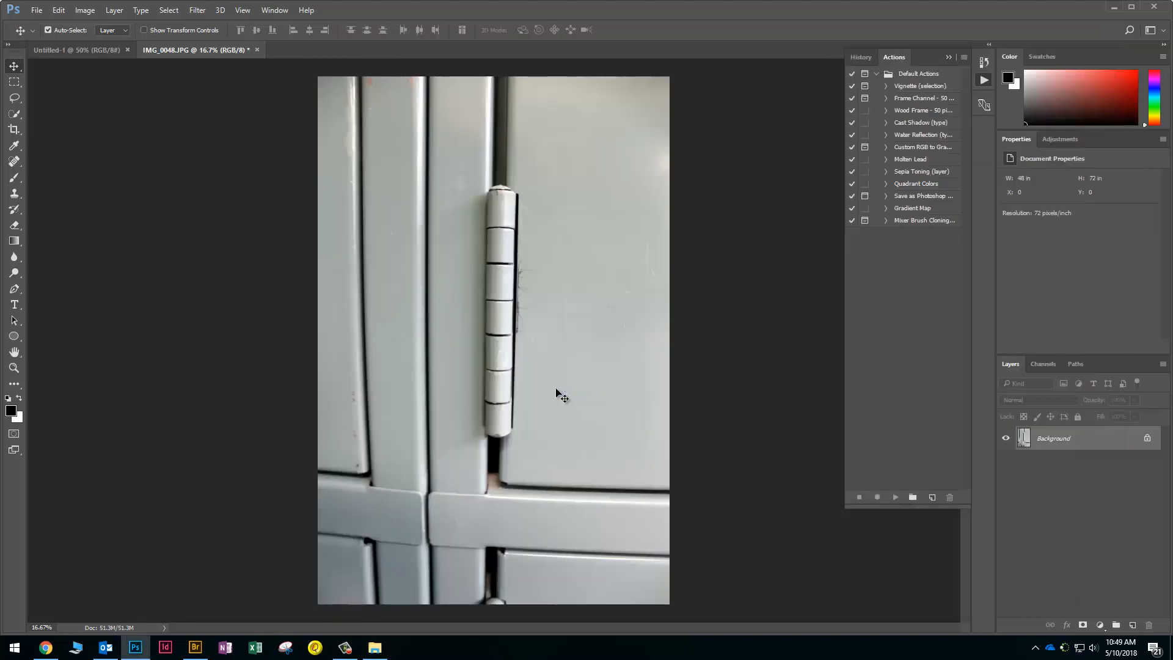
scroll(915, 319, "down", 3)
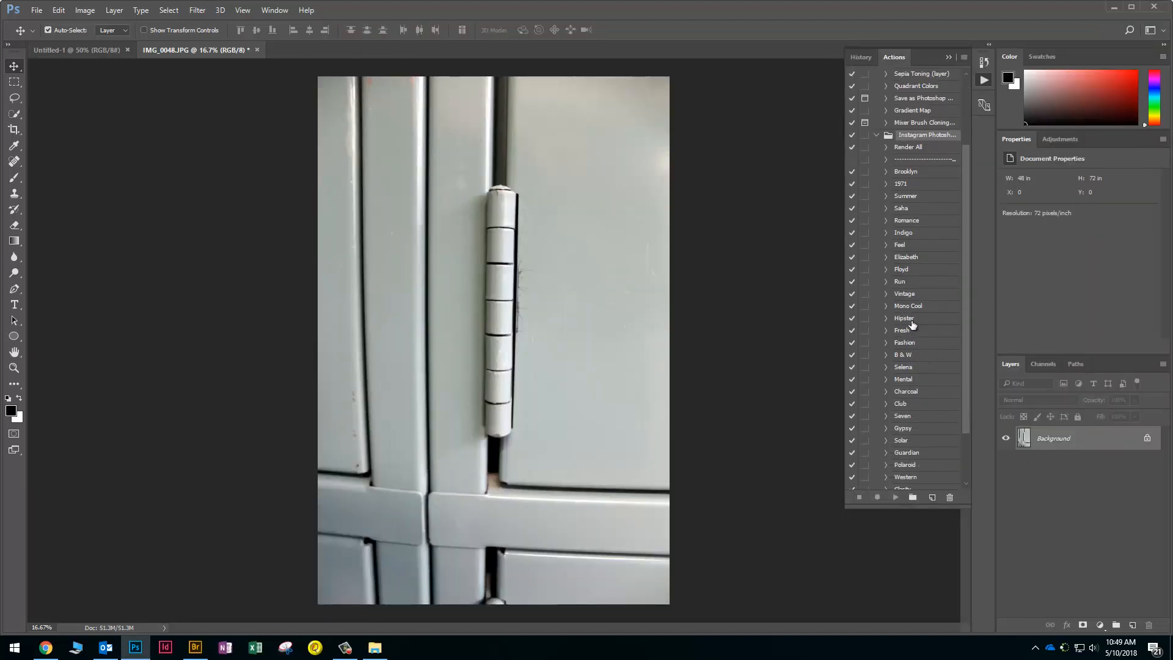
Play the Fresh action on the hinge photo and flatten the image to one layer
left_click(910, 333)
left_click(895, 497)
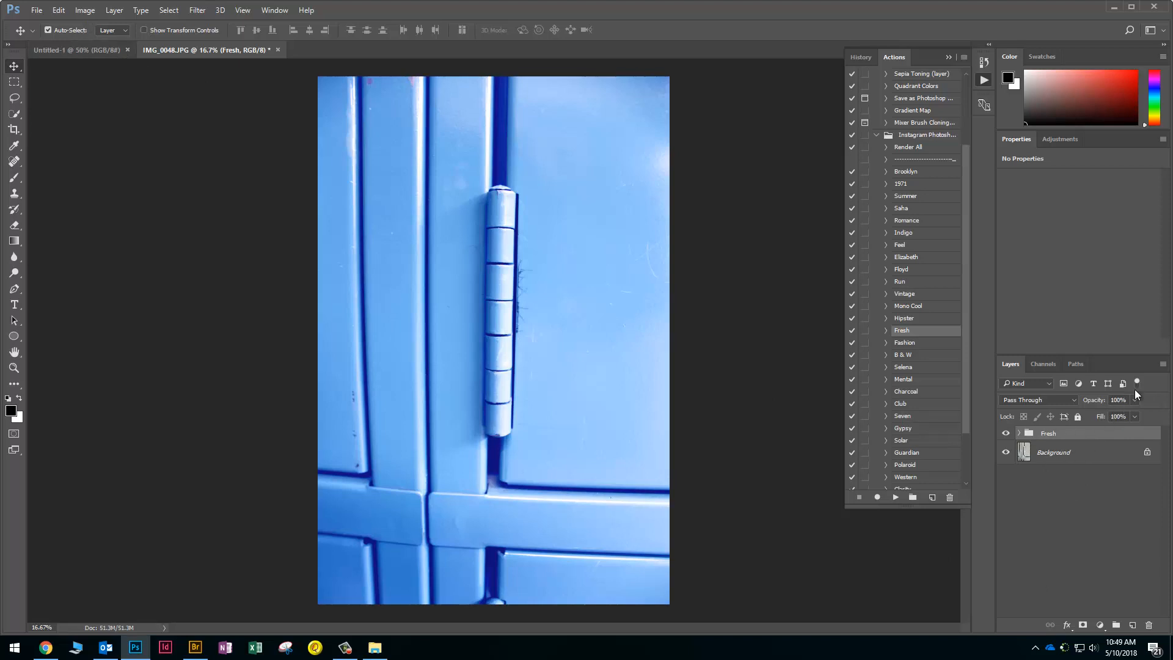
left_click(1162, 364)
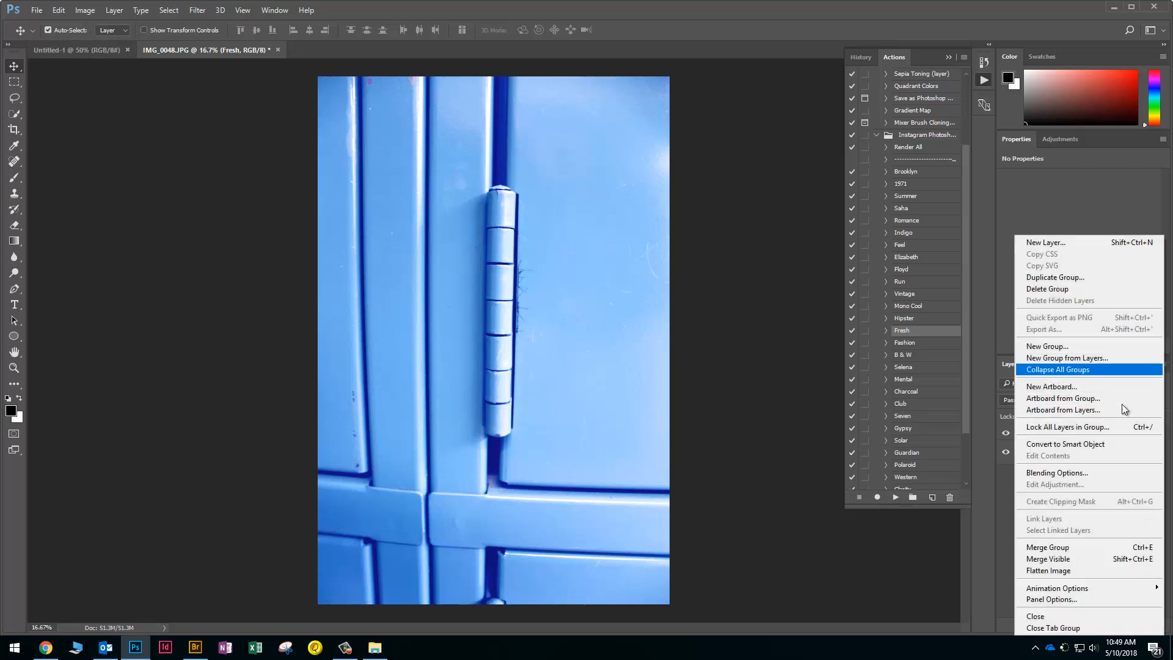
left_click(1052, 570)
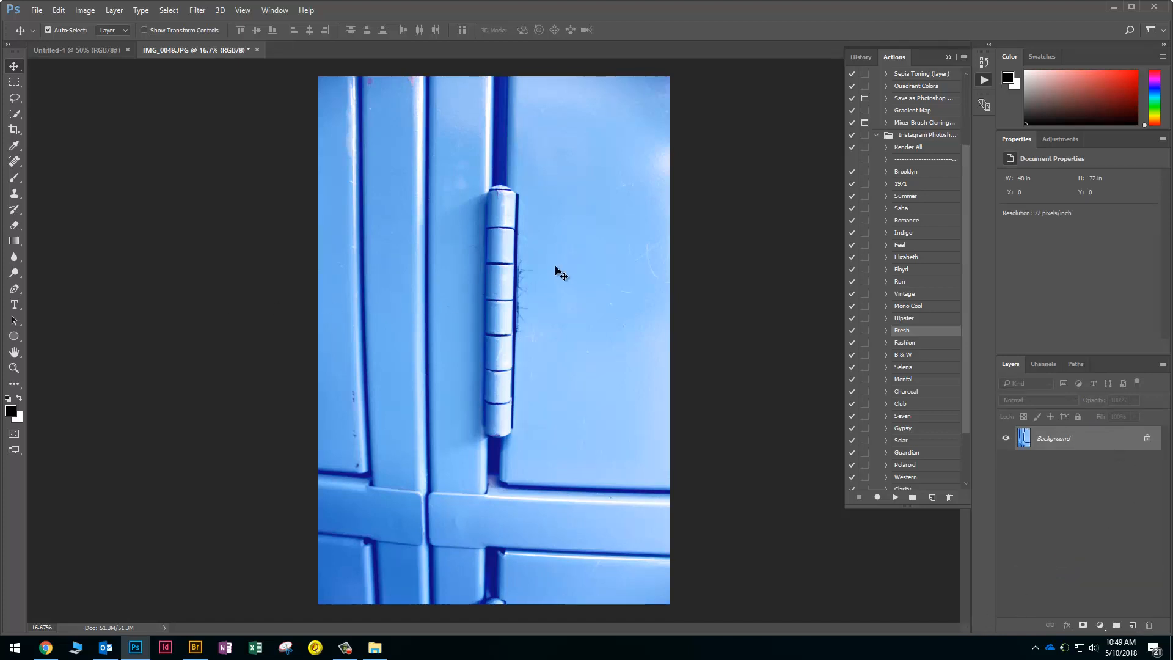
Crop a tall free-ratio section around the hinge, rotated about -2° to straighten it
left_click(14, 130)
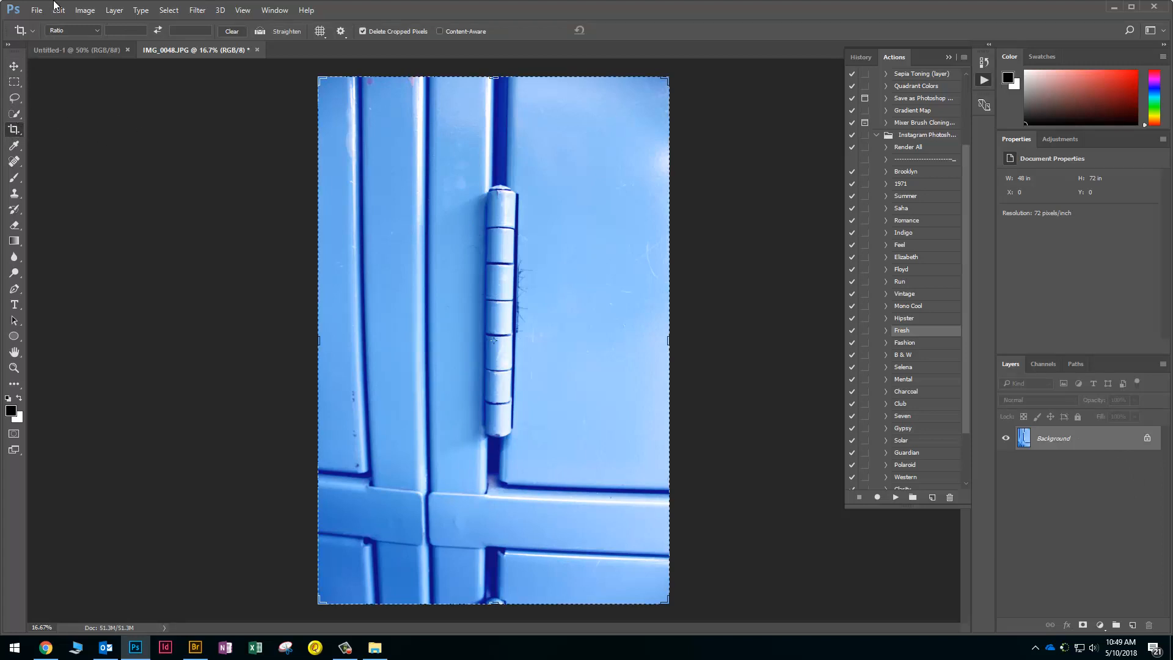
left_click(78, 31)
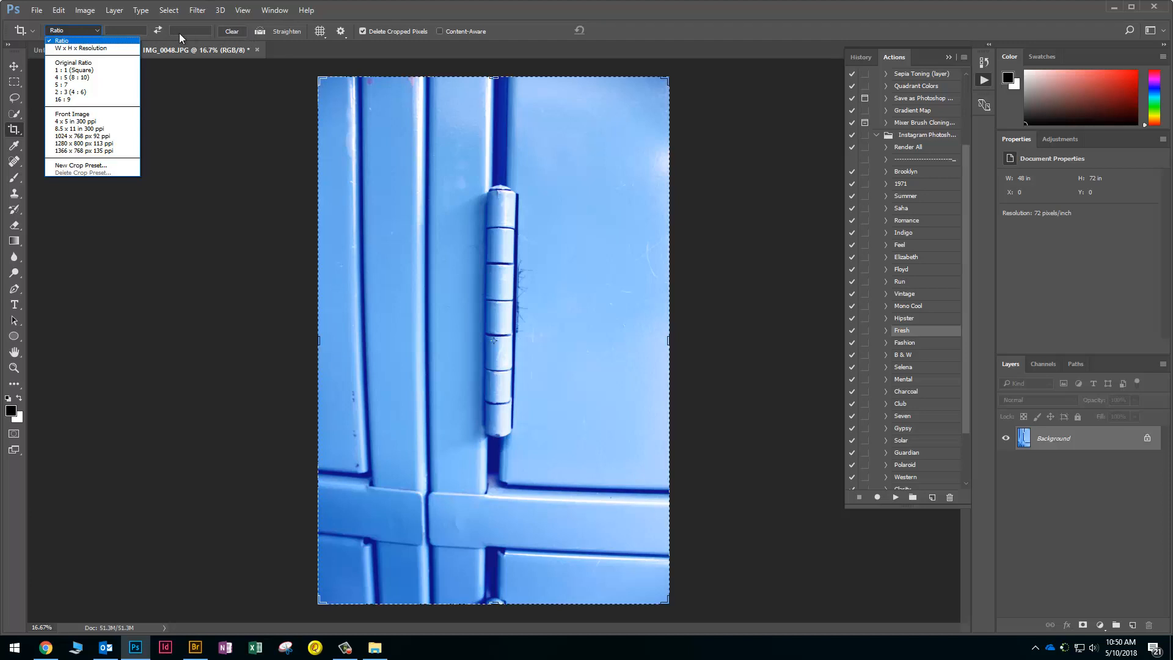
left_click(228, 31)
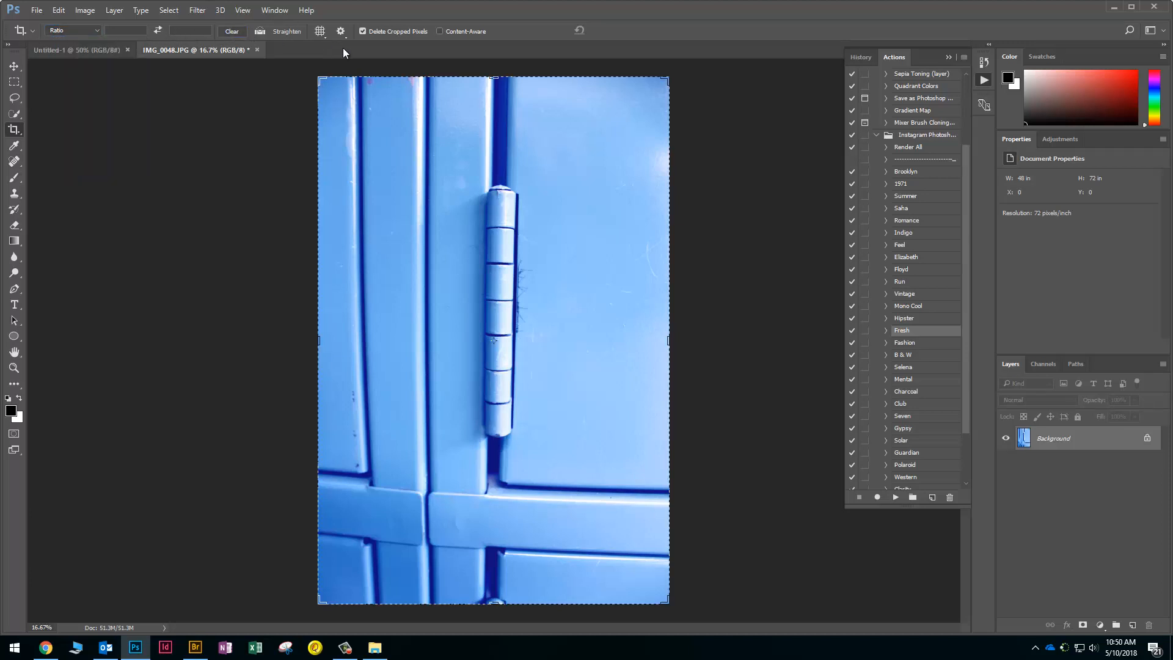
left_click_drag(321, 79, 374, 158)
left_click_drag(415, 239, 415, 265)
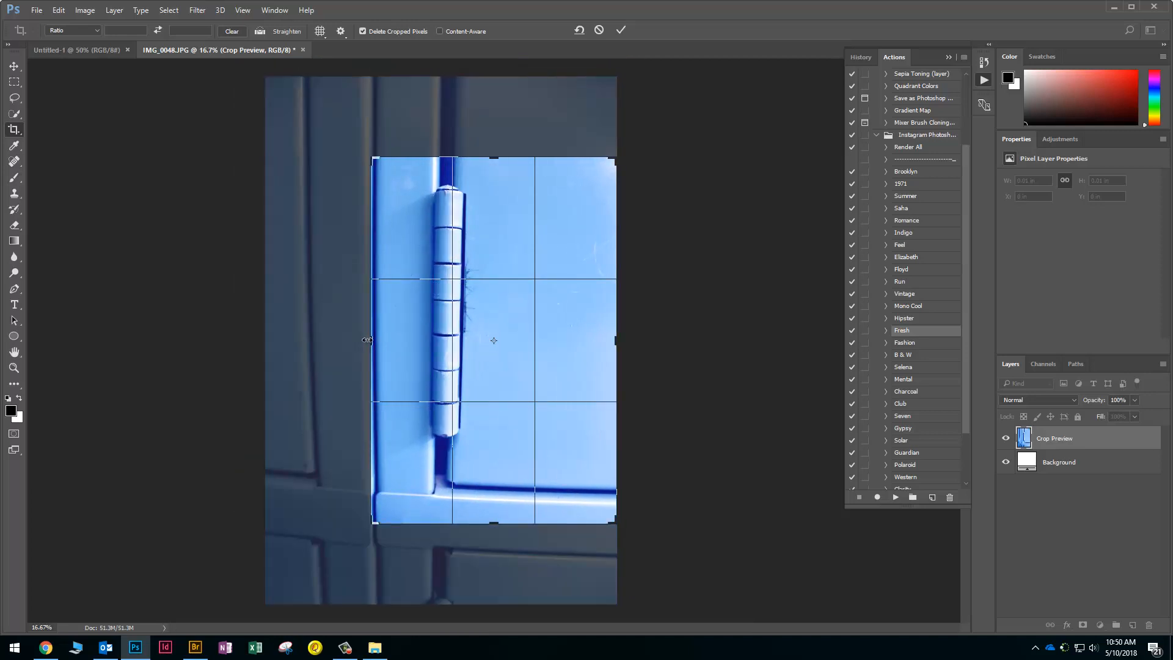
left_click_drag(366, 340, 389, 333)
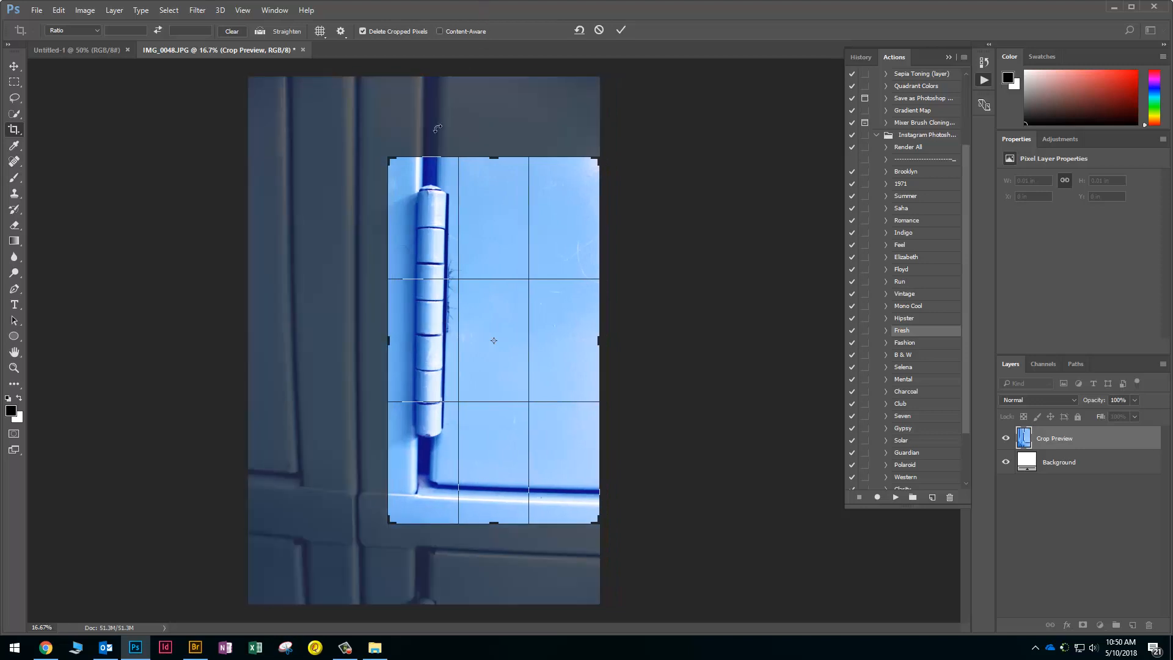
left_click_drag(433, 136, 410, 132)
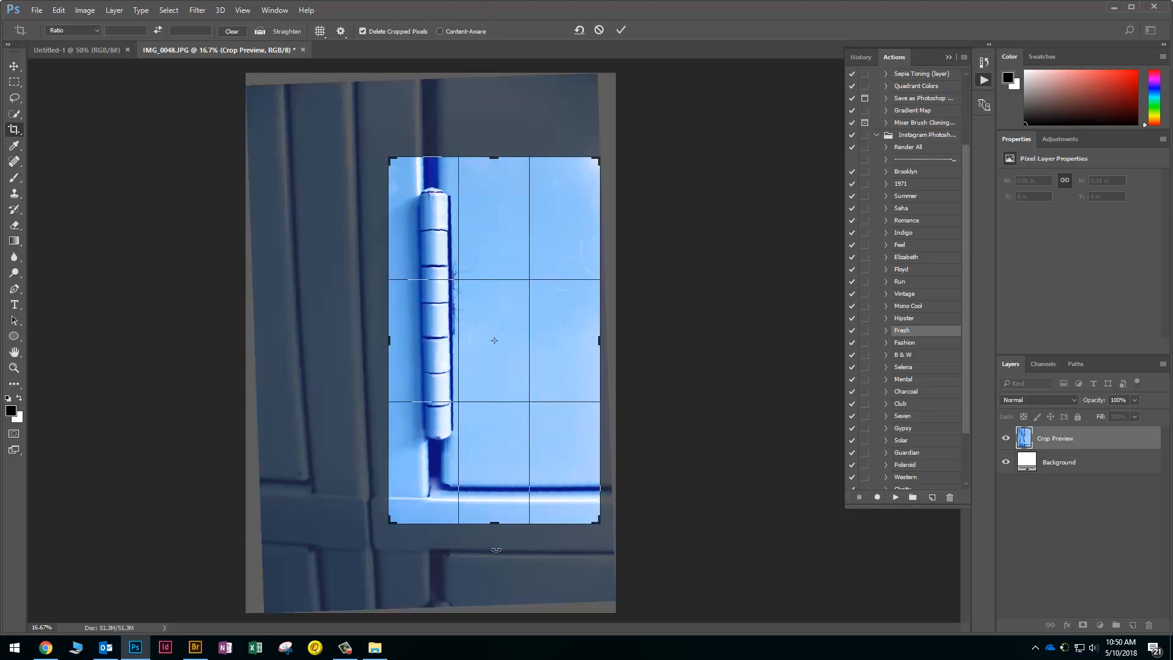
left_click_drag(495, 529, 483, 507)
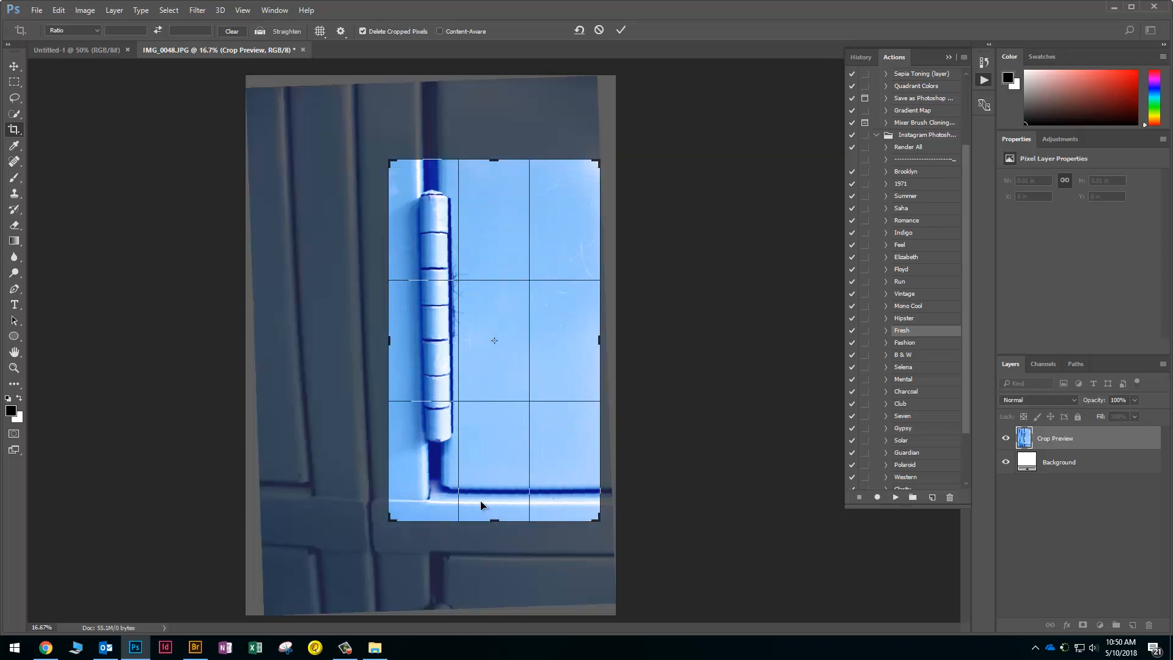
key("Return")
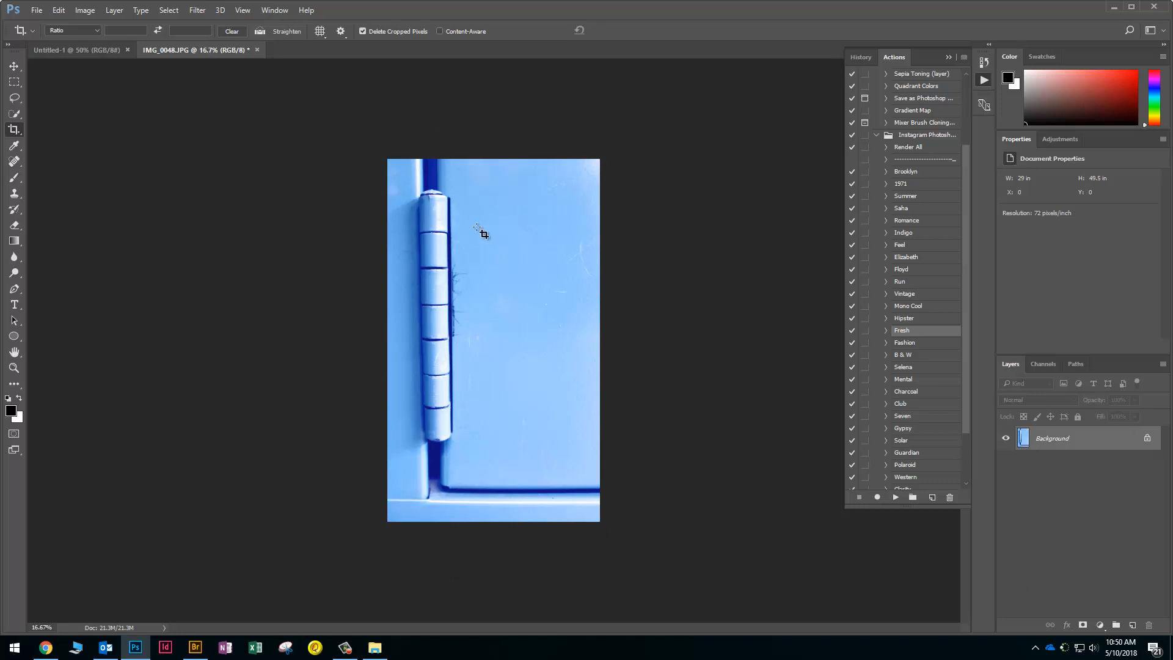
Copy the cropped hinge photo into the collage document and shrink it to fit
left_click(14, 66)
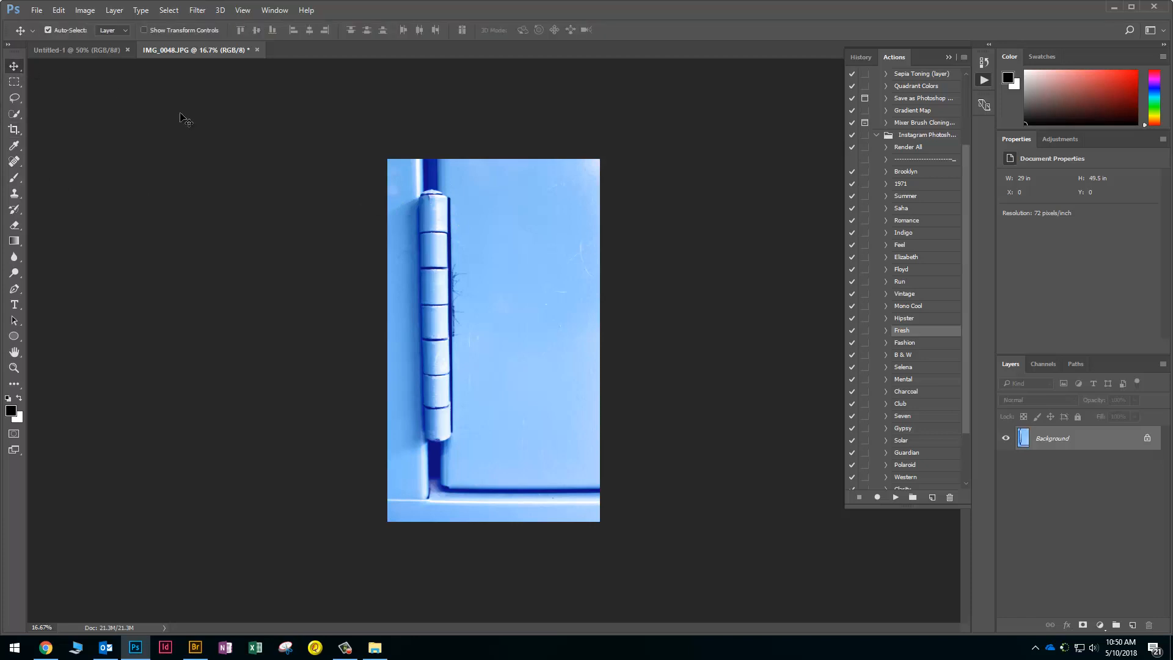
left_click_drag(480, 317, 378, 318)
scroll(378, 340, "down", 6)
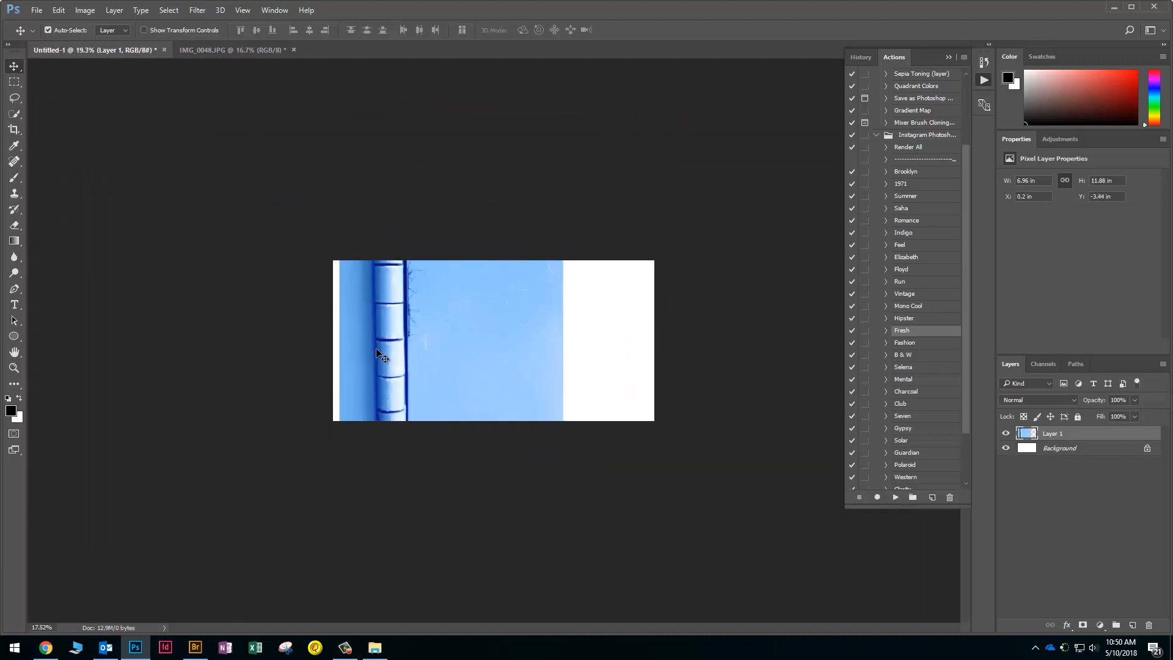
key("ctrl+t")
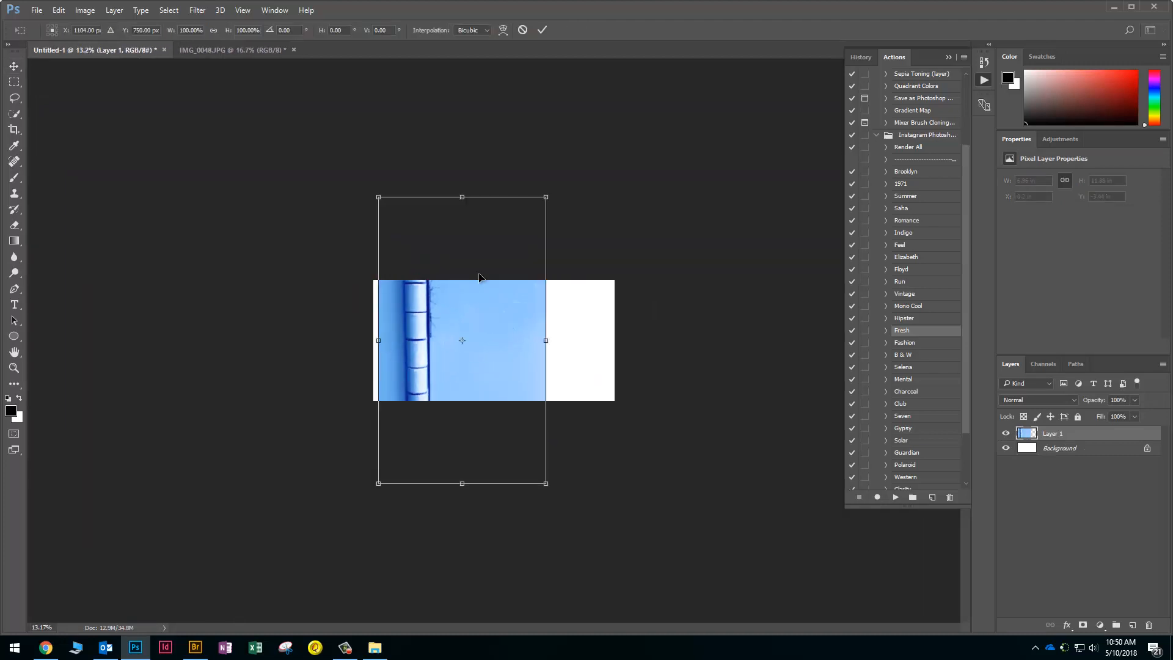
left_click_drag(545, 196, 415, 330)
key("Return")
Enlarge the hinge layer to about 2.5 × 4.26 inches, nearly the canvas height
scroll(442, 353, "up", 8)
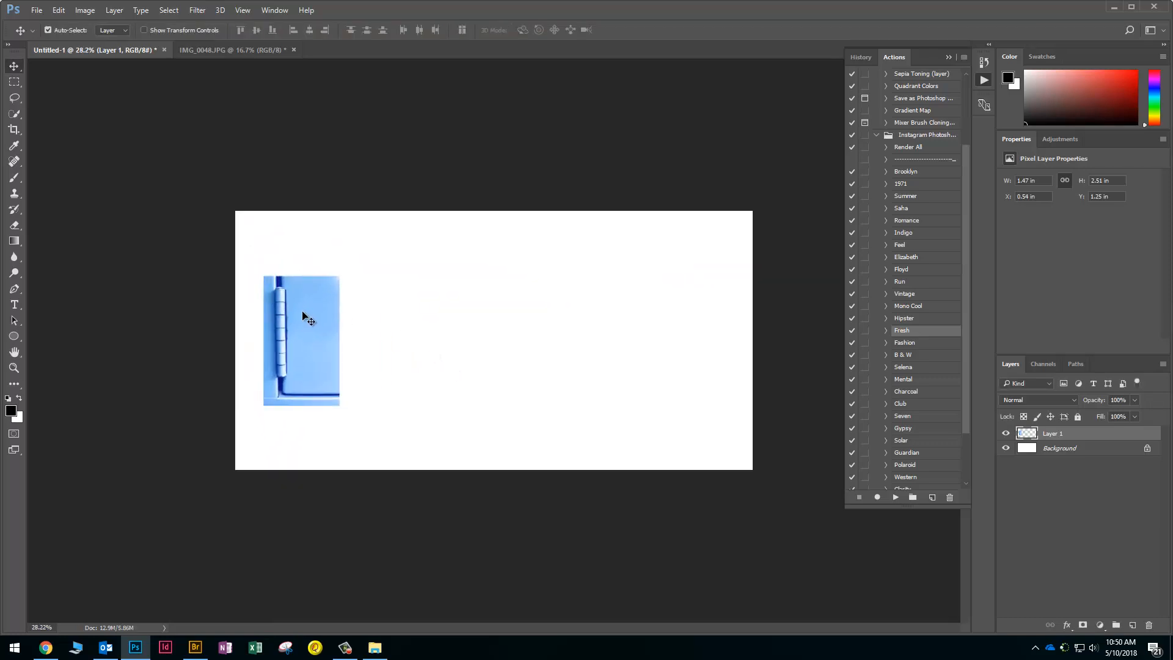
key("ctrl+t")
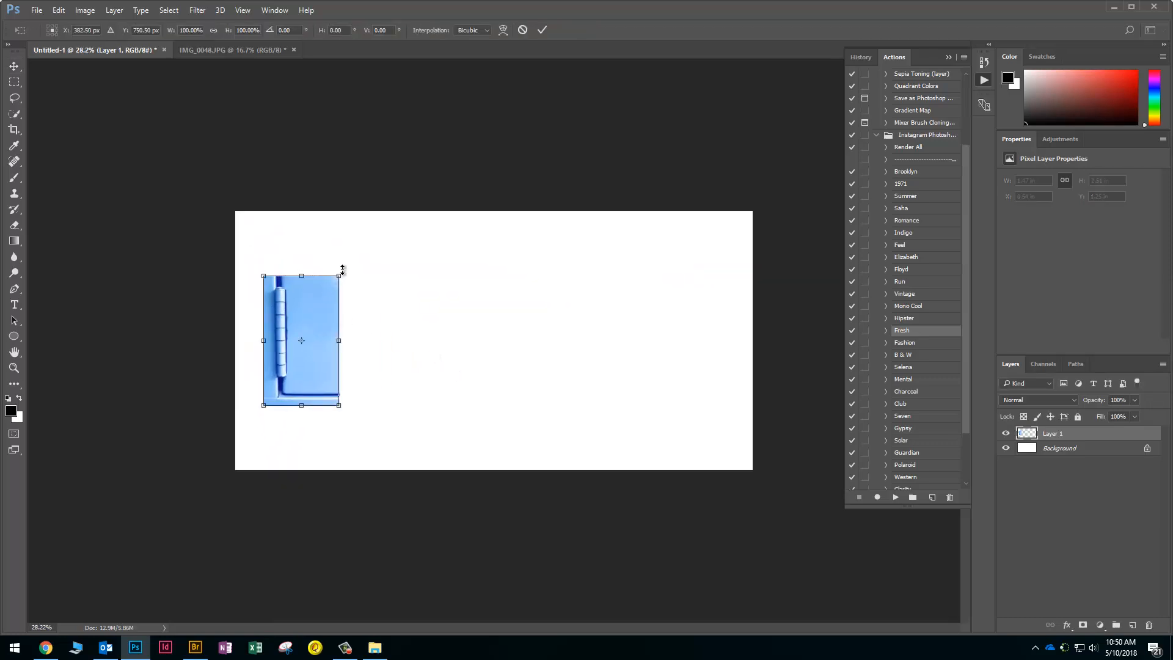
mouse_move(348, 262)
left_mouse_down()
mouse_move(394, 243)
mouse_move(362, 277)
left_mouse_up()
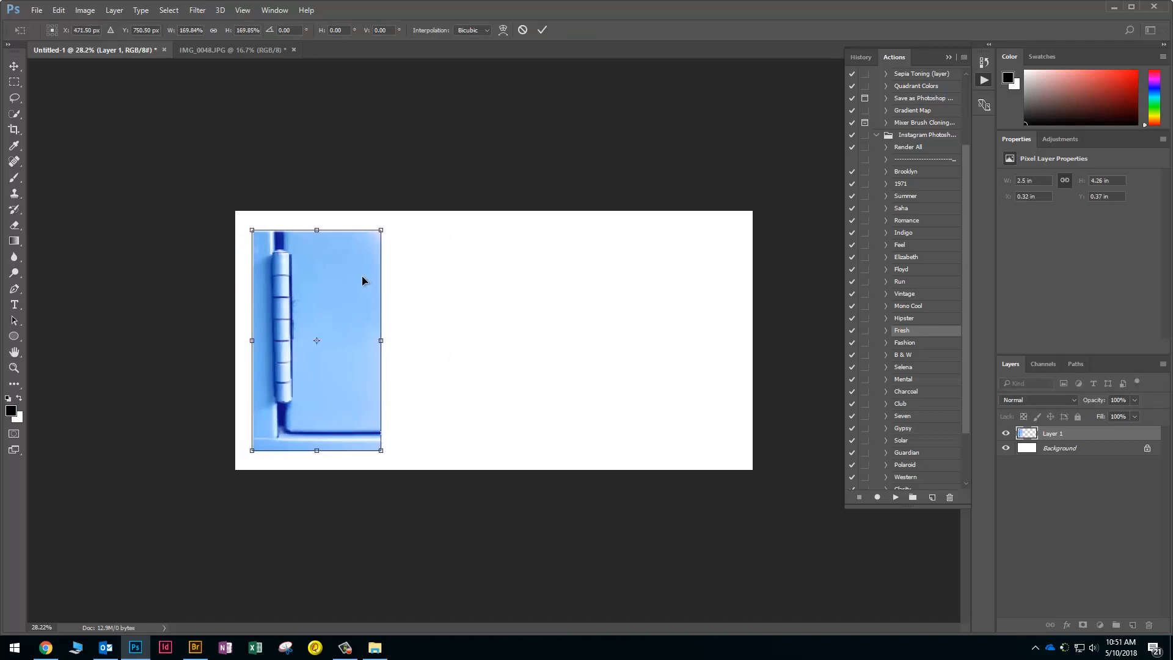
key("Return")
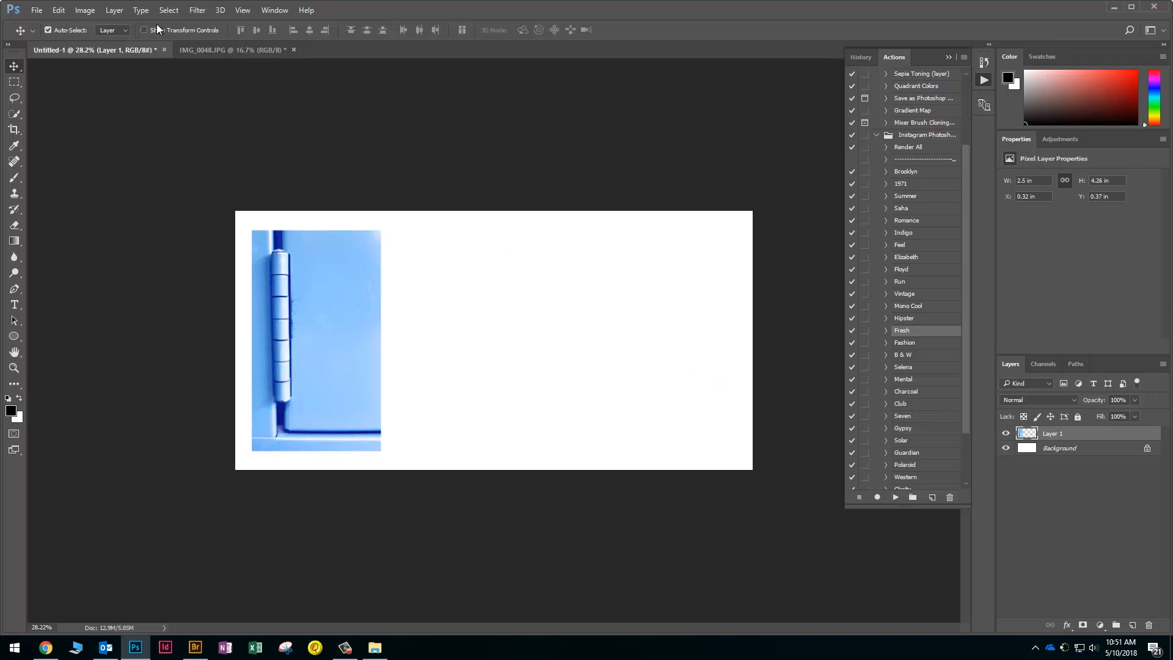
left_click(84, 10)
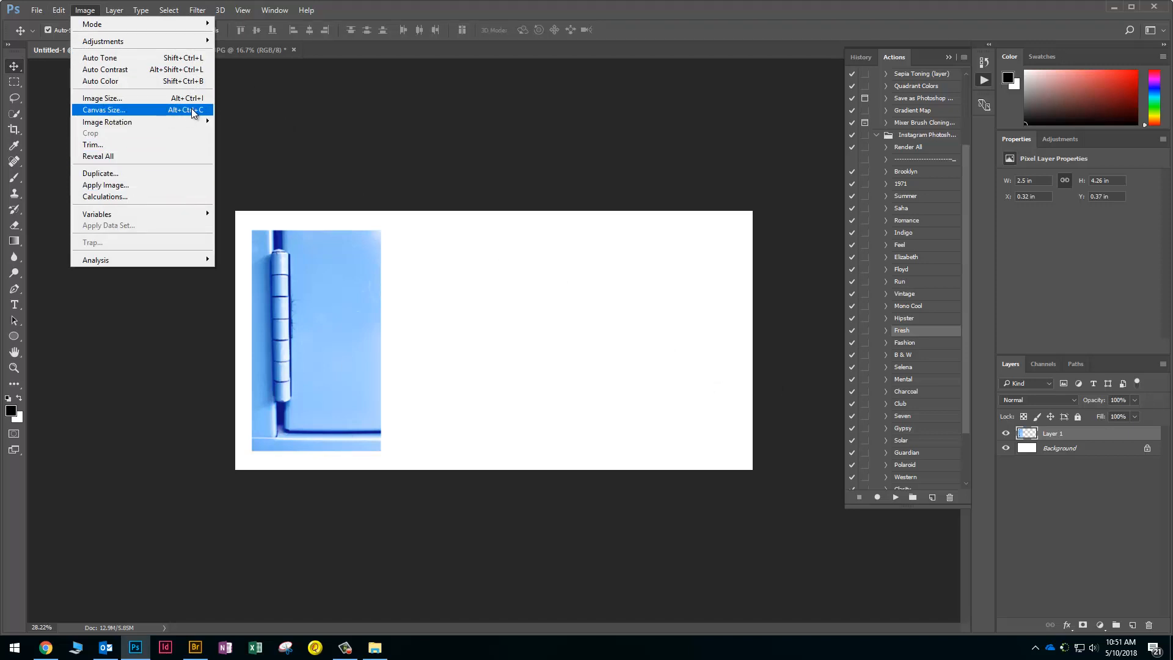
Set the canvas width to 15 inches with a white extension colour
left_click(179, 113)
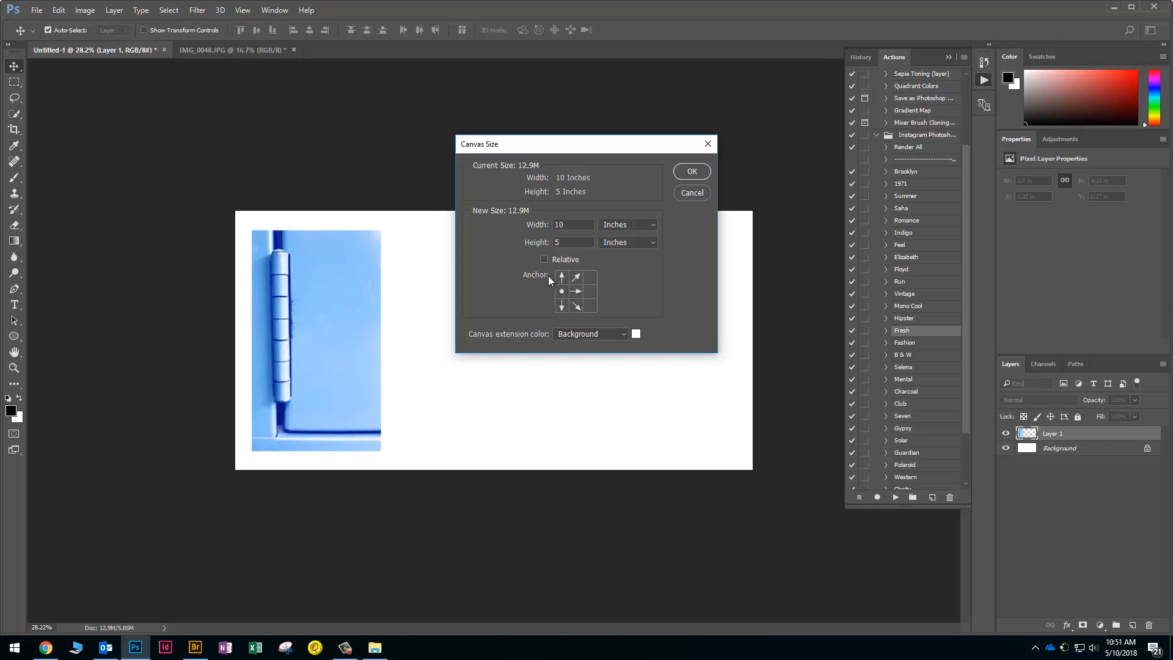
left_click_drag(549, 226, 521, 230)
type("15")
left_click(622, 333)
left_click(584, 374)
left_click_drag(573, 227, 553, 227)
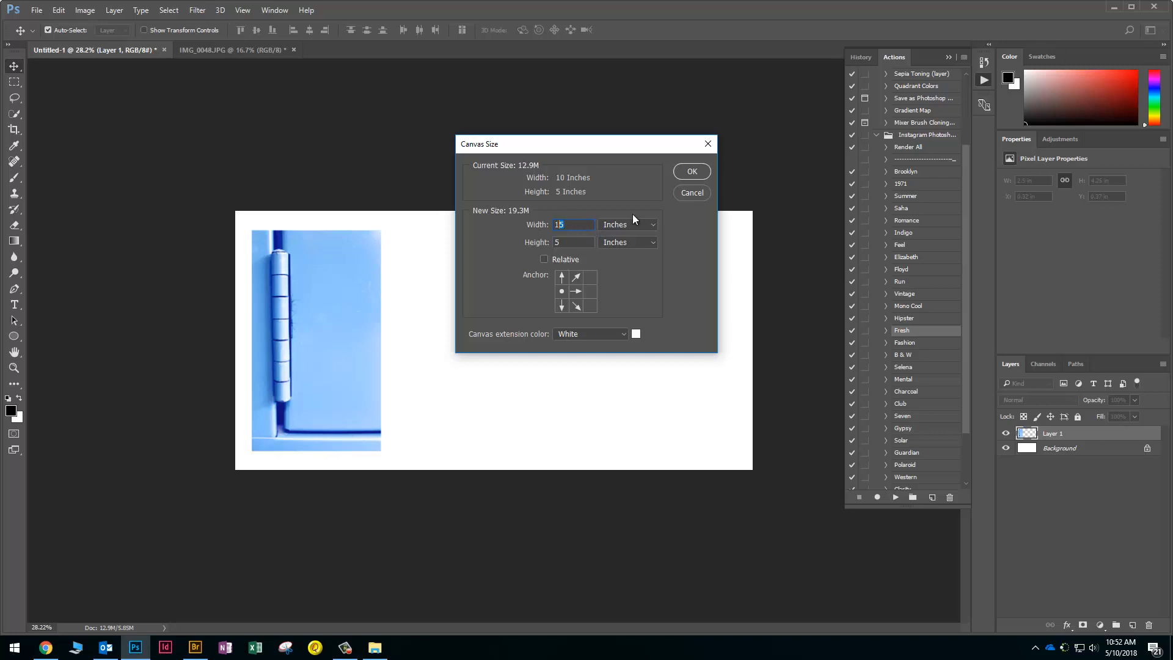
left_click(690, 174)
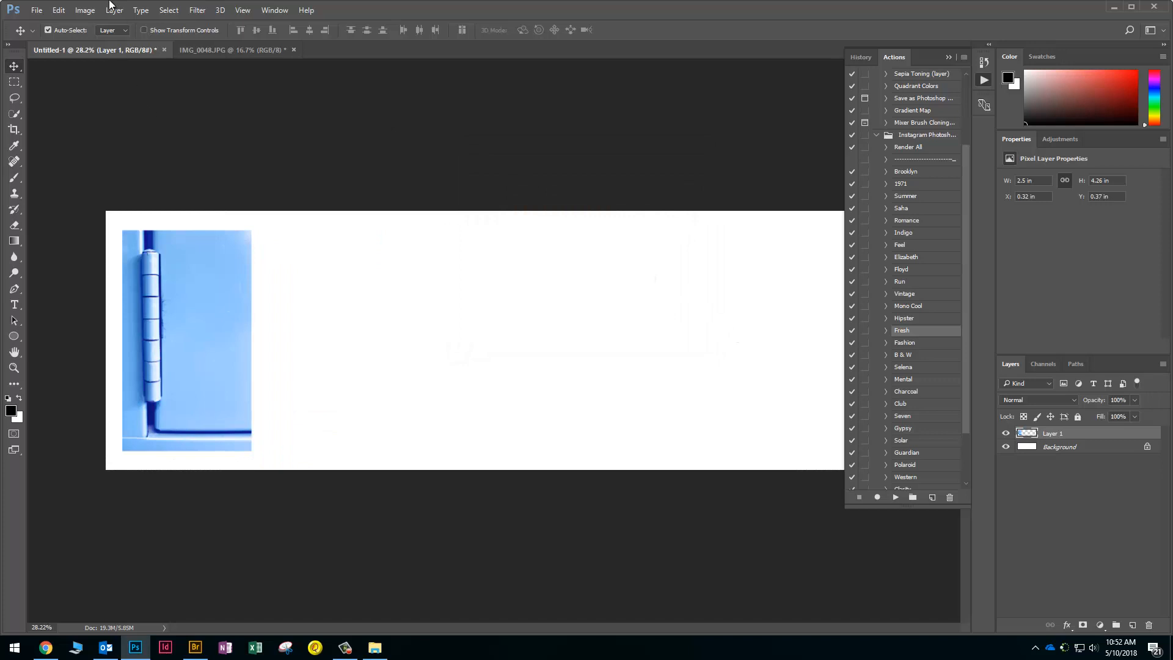
Reduce the canvas width to 14 inches, accepting the clipping warning
left_click(86, 10)
left_click(101, 109)
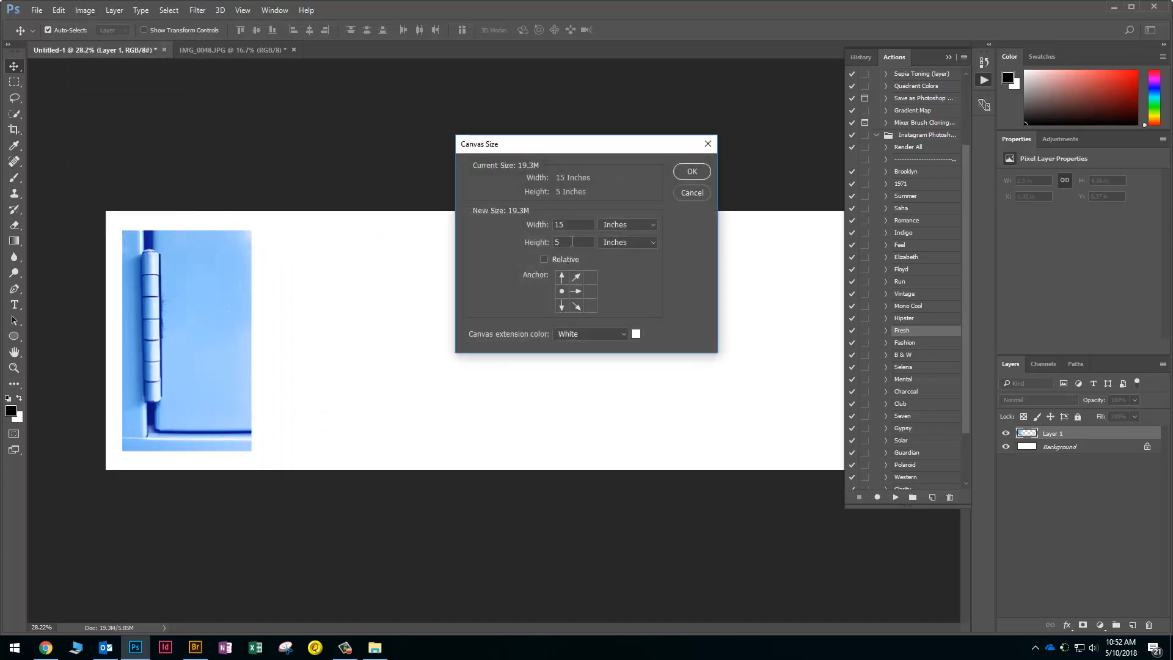
left_click_drag(575, 222, 548, 220)
type("14")
left_click(696, 173)
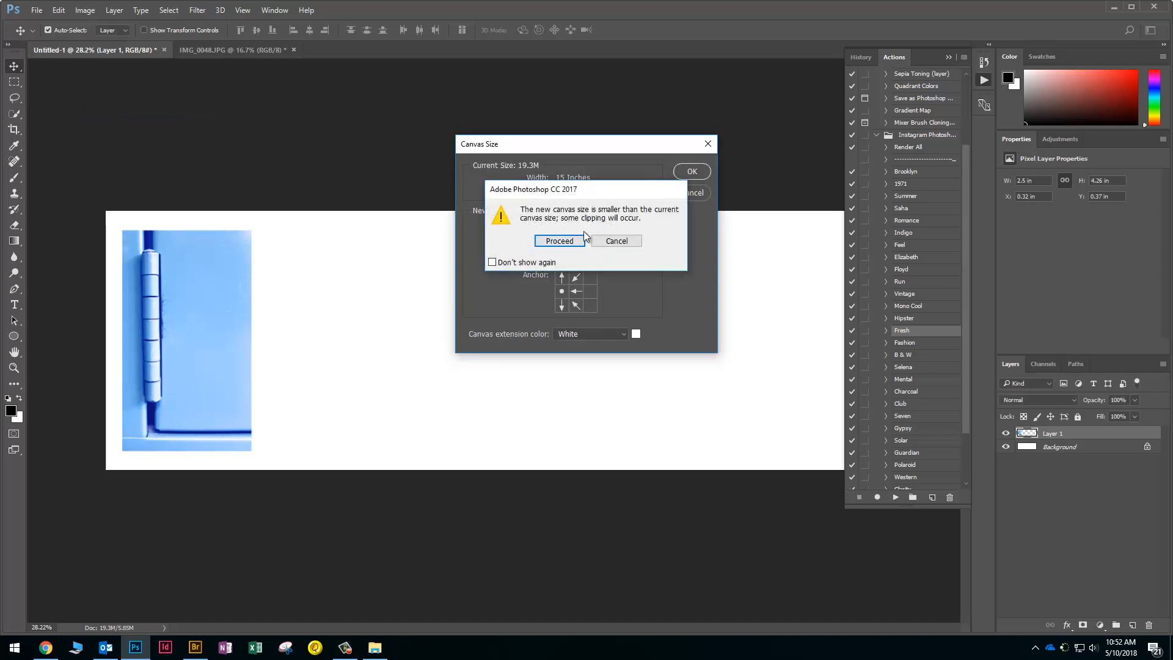
left_click(560, 241)
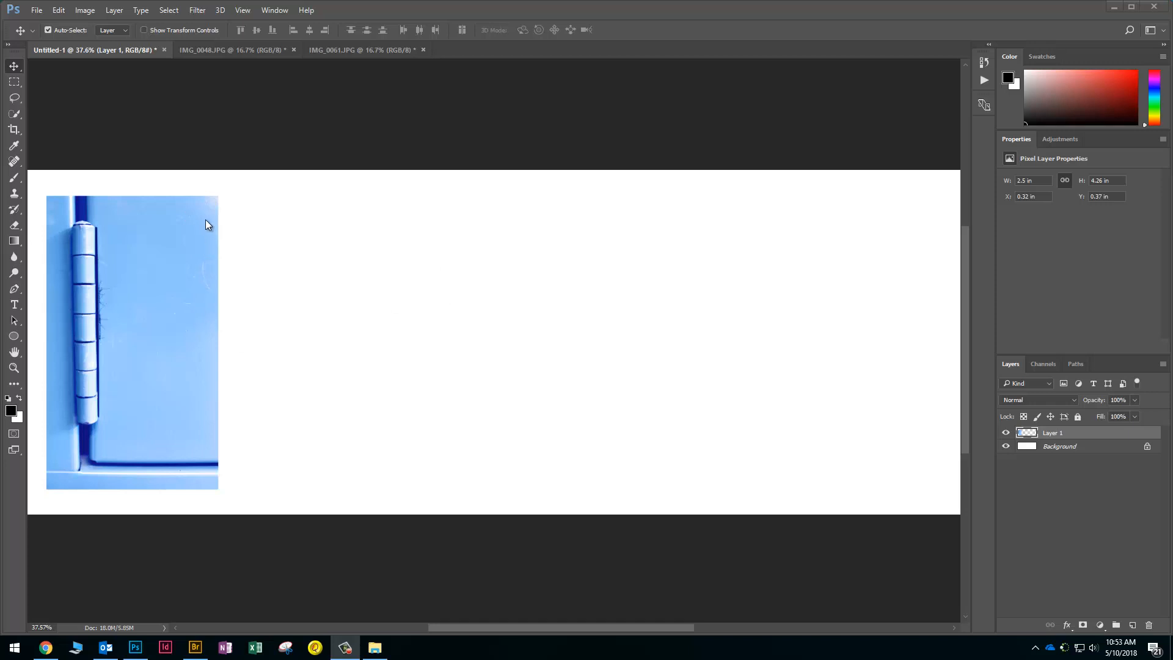
Show rulers and place horizontal guides at the hinge photo's top and bottom edges
left_click(271, 102)
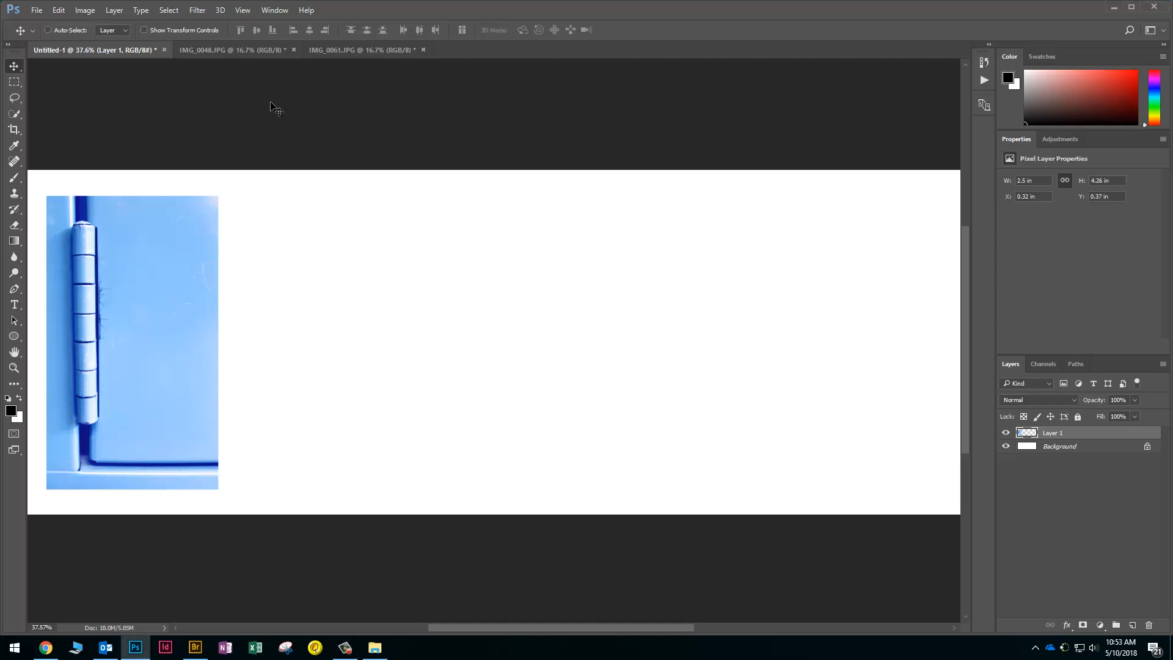
key("ctrl+r")
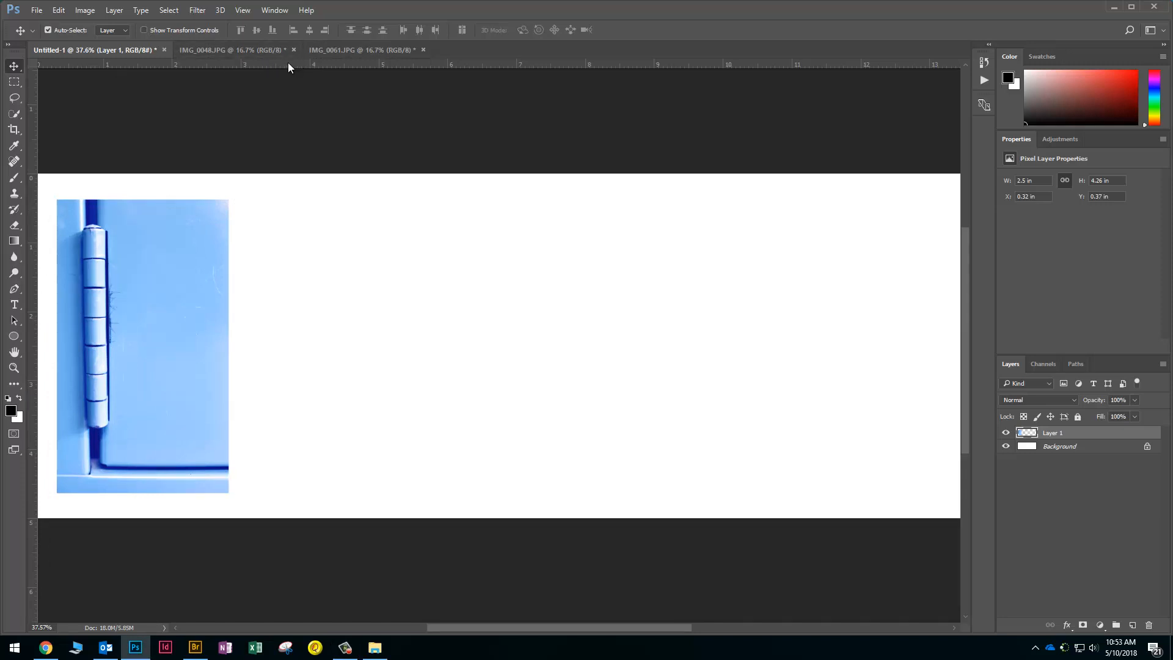
left_click_drag(252, 69, 260, 204)
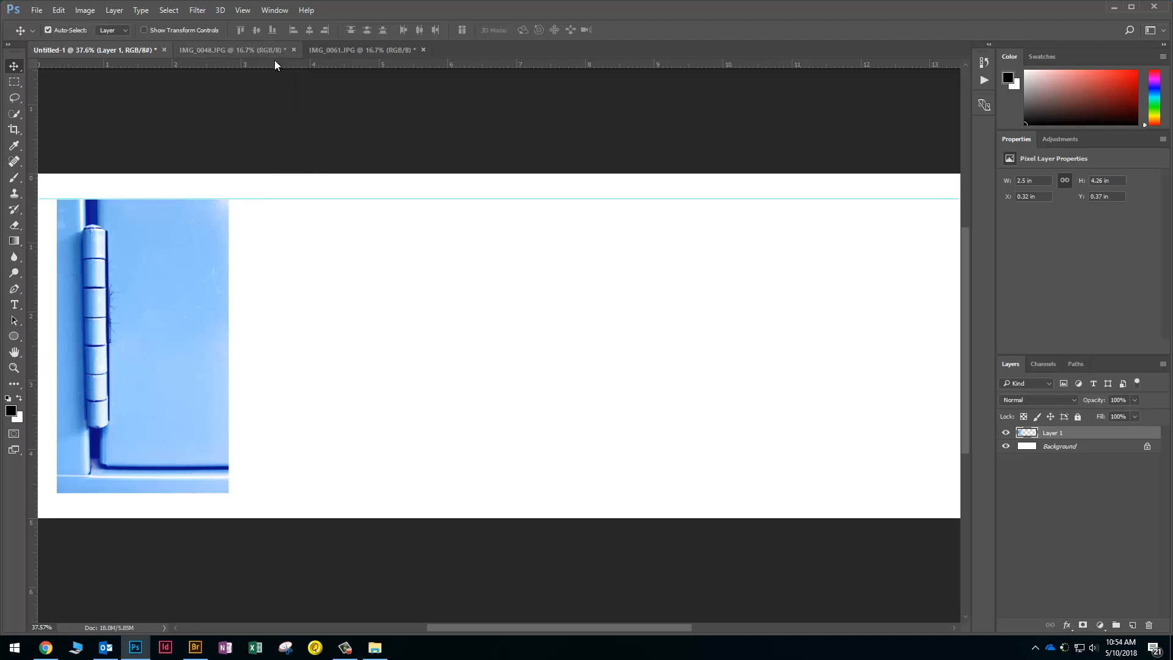
left_click_drag(274, 65, 293, 498)
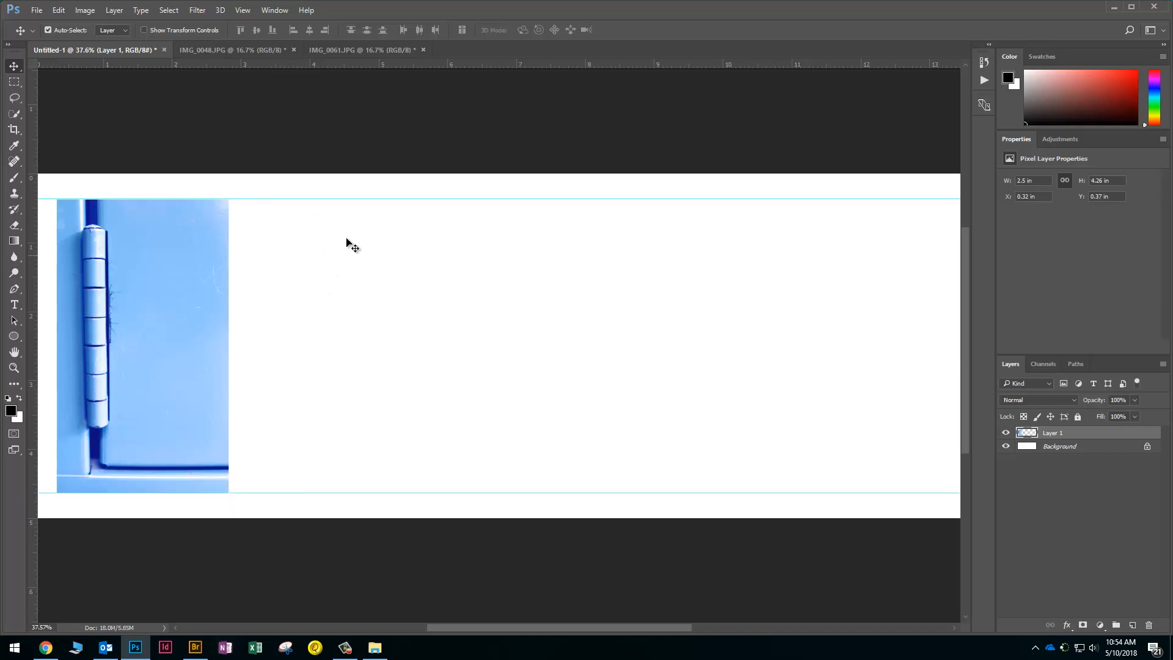
mouse_move(352, 66)
left_mouse_down()
mouse_move(353, 102)
mouse_move(353, 50)
mouse_move(352, 63)
left_mouse_up()
Copy the lamp-post photo IMG_0061.JPG into the collage
left_click(345, 50)
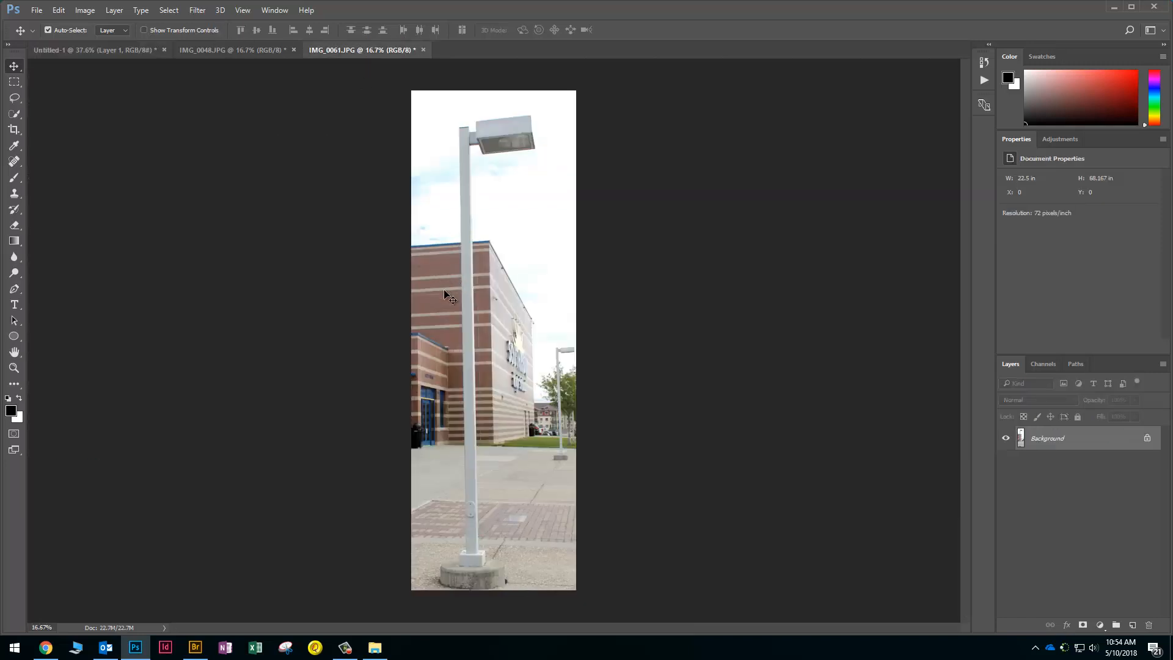
left_click_drag(93, 27, 340, 227)
key("ctrl+minus")
key("ctrl+minus")
Free Transform the lamp-post layer down to the guides' height, about 1.41×4.26 in
key("ctrl+t")
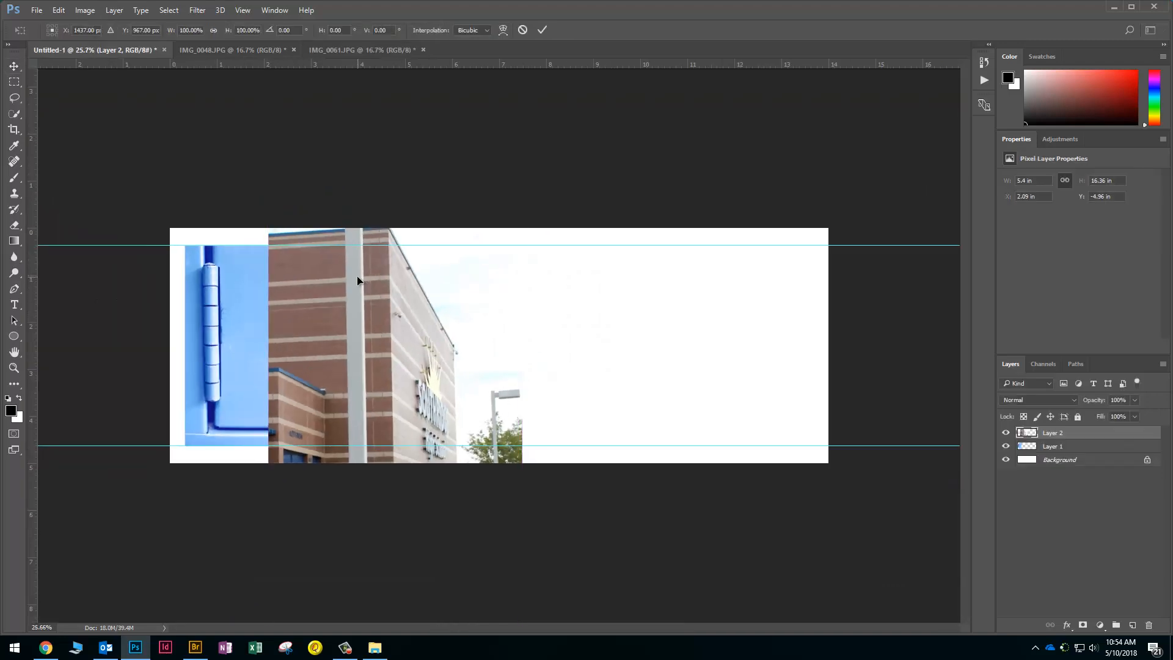
key("ctrl+0")
left_click_drag(370, 147, 414, 287)
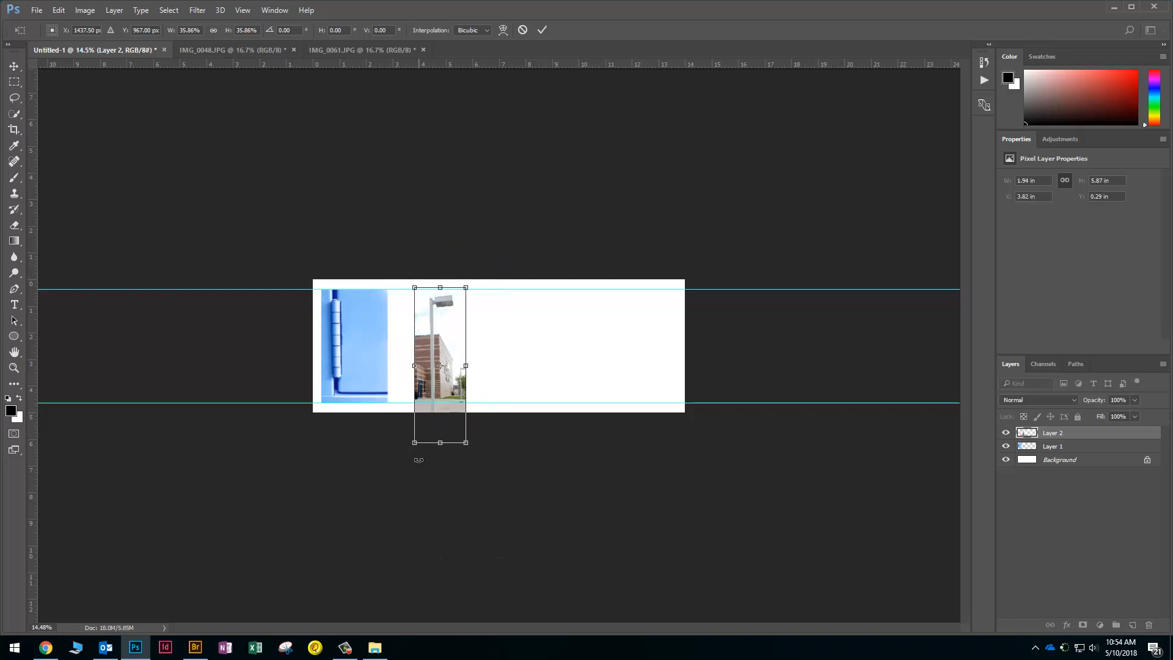
left_click_drag(414, 442, 443, 404)
scroll(435, 376, "up", 12)
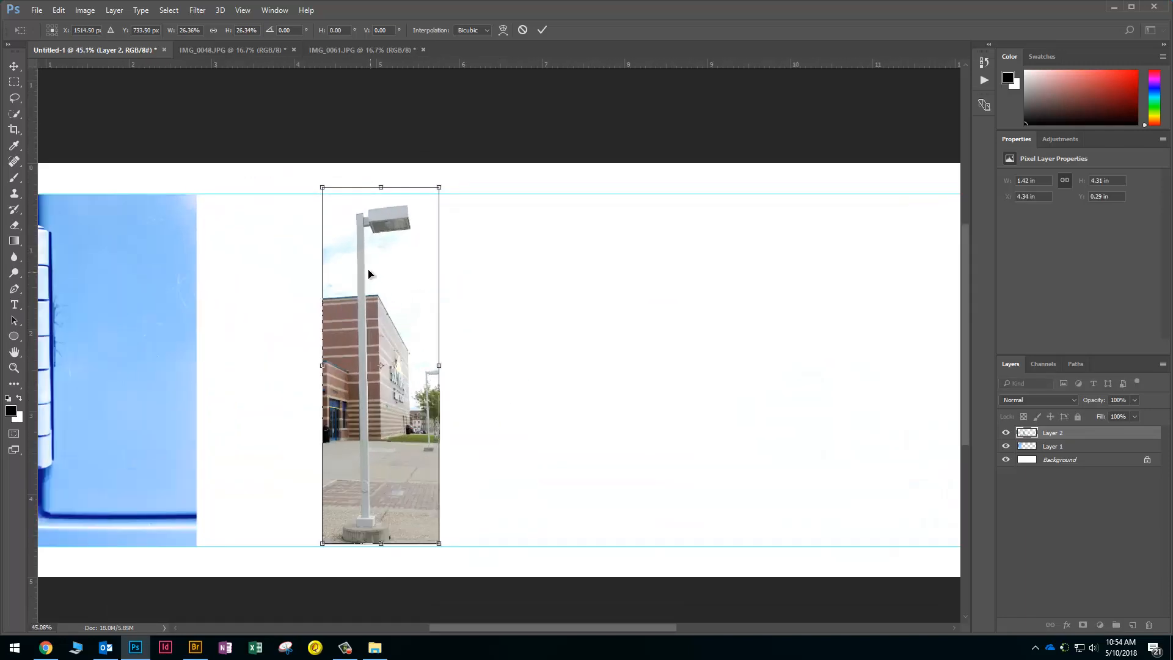
left_click_drag(377, 256, 279, 266)
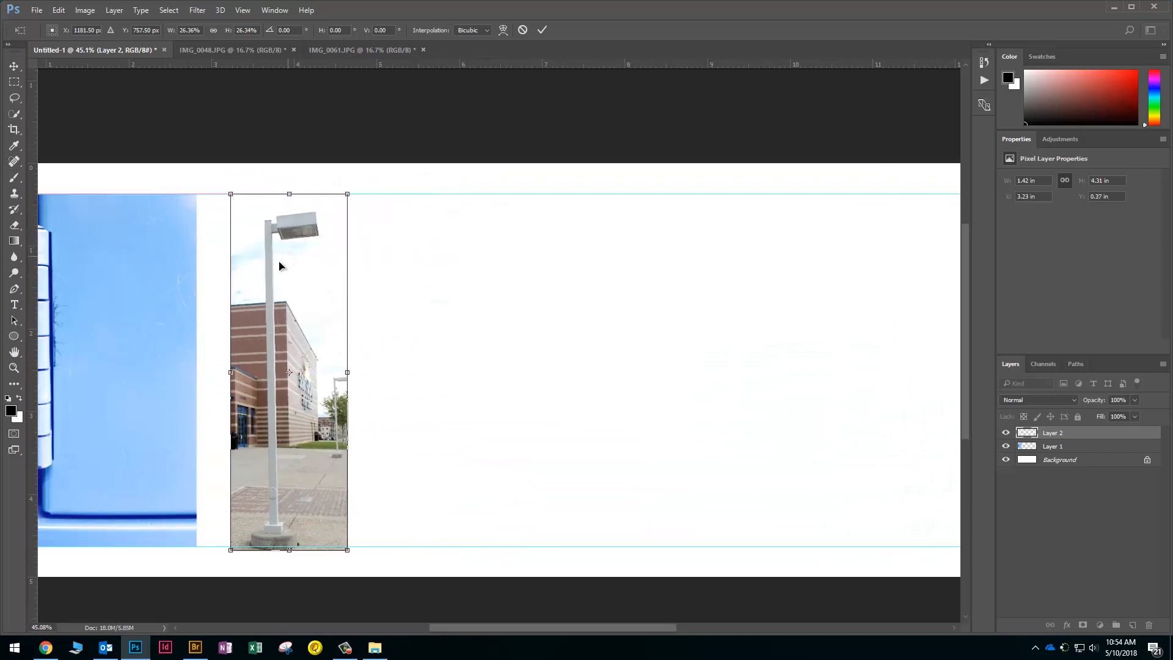
scroll(279, 266, "down", 5)
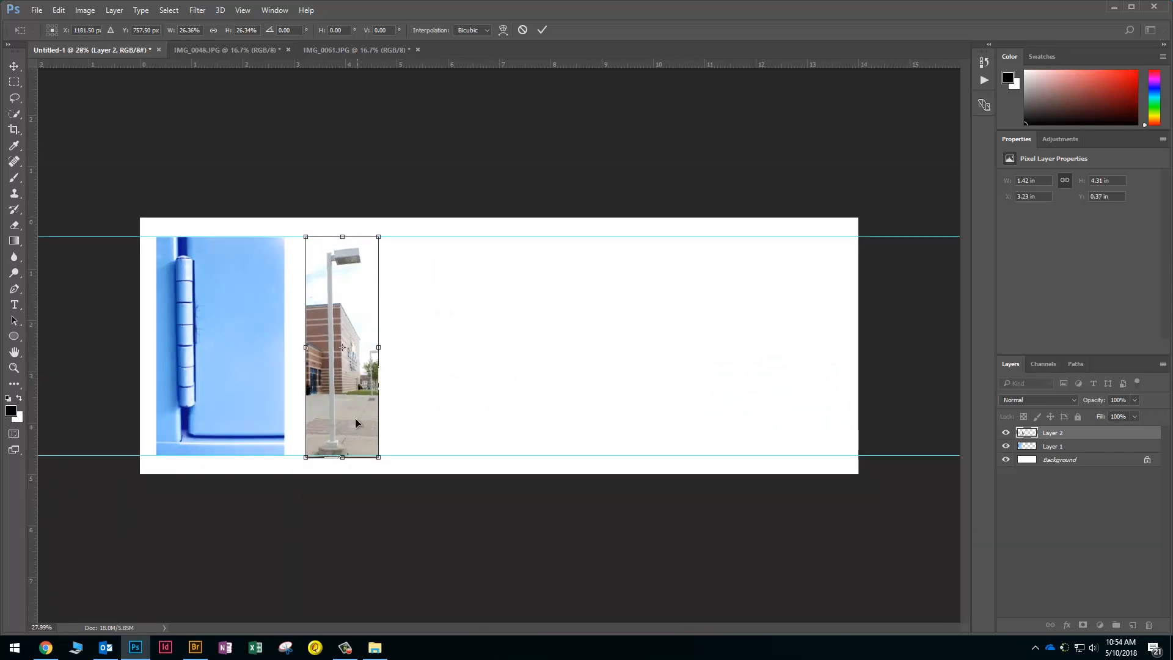
scroll(356, 423, "up", 10)
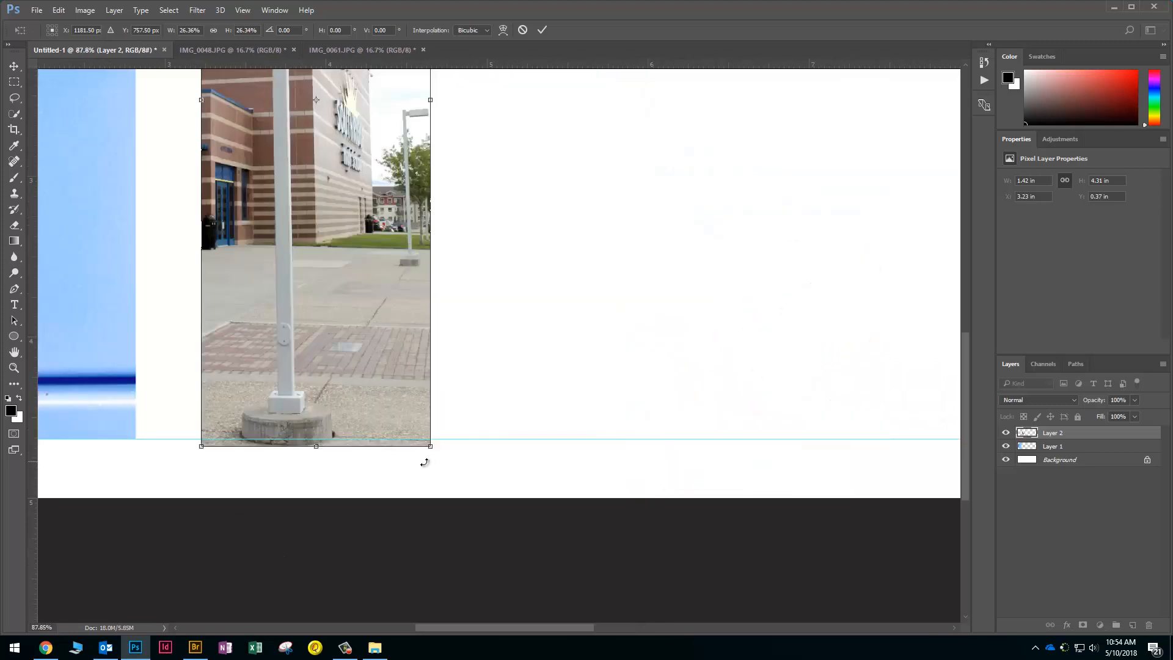
left_click_drag(430, 446, 426, 443)
key("Return")
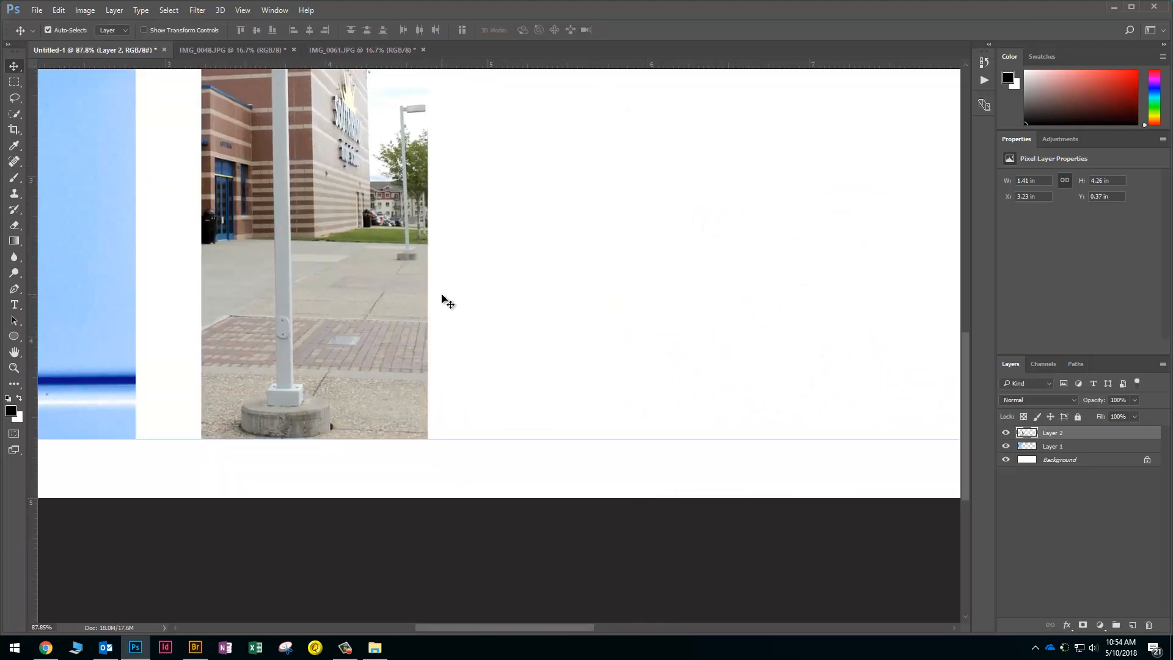
Slide the resized lamp-post photo left so it sits right beside the hinge photo
left_click_drag(358, 292, 318, 289)
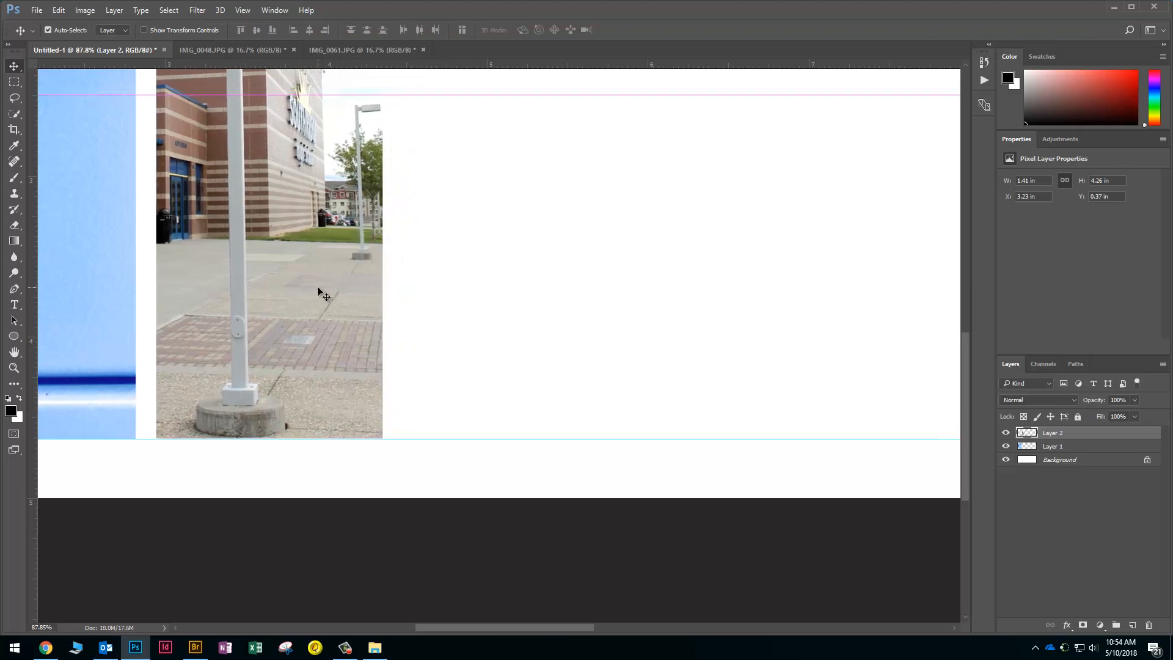
scroll(322, 294, "down", 3)
scroll(292, 237, "down", 2)
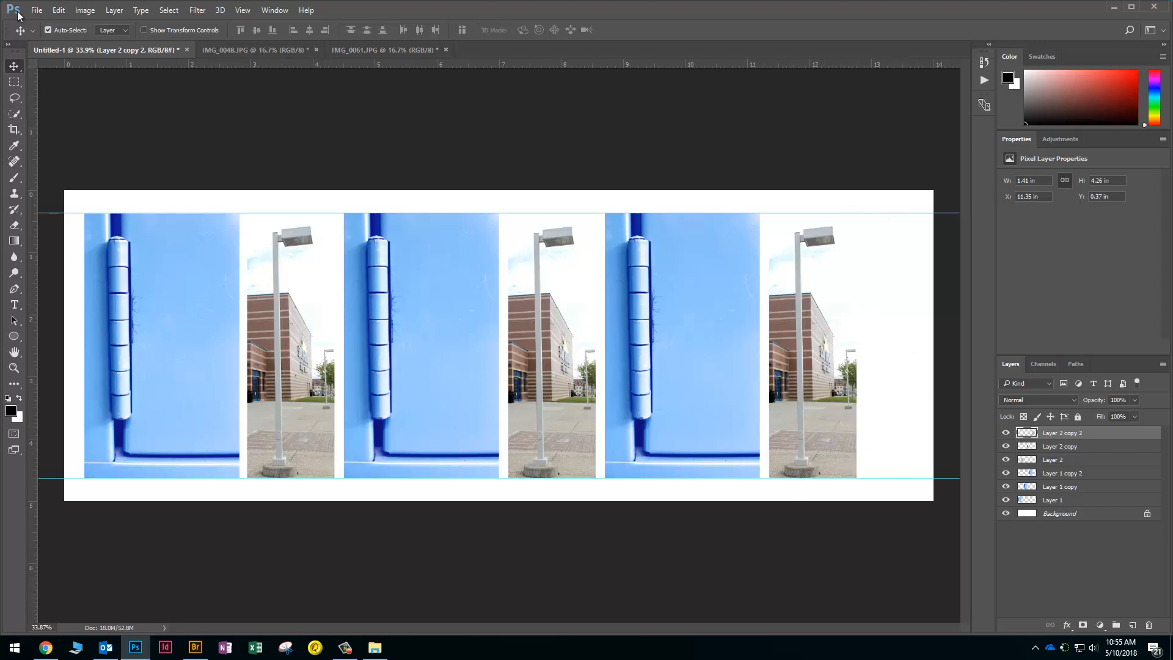
Open the Image menu
left_click(86, 12)
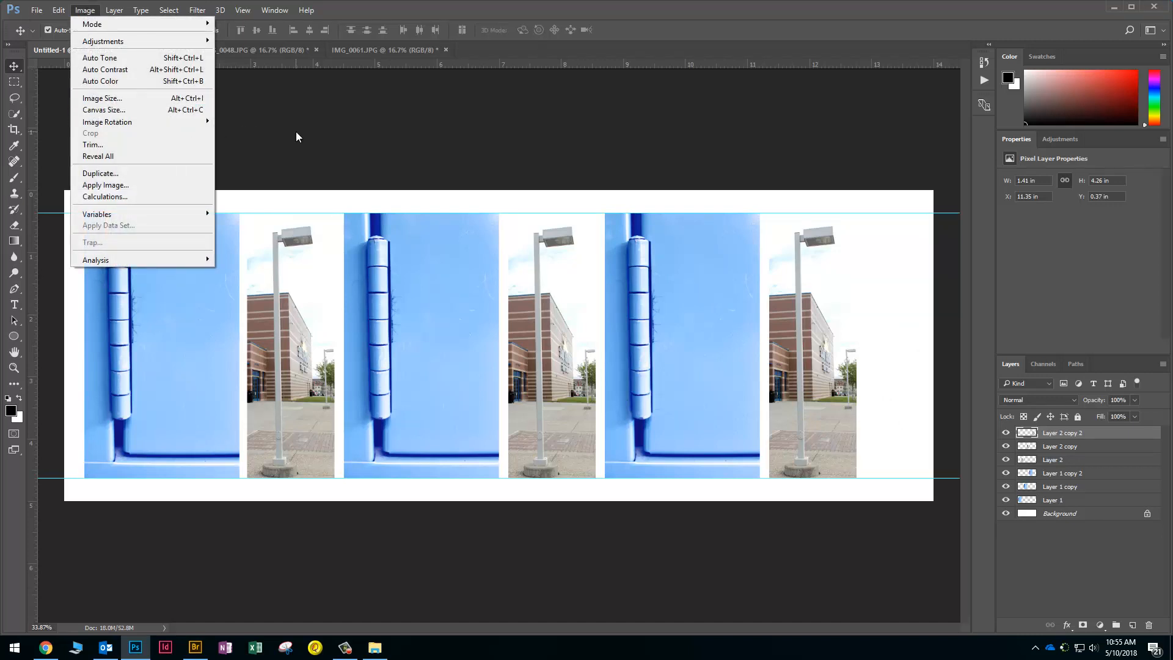
Crop the canvas's right edge in to the last lamp-post photo, about 13.077 in wide
left_click(258, 138)
left_click(16, 130)
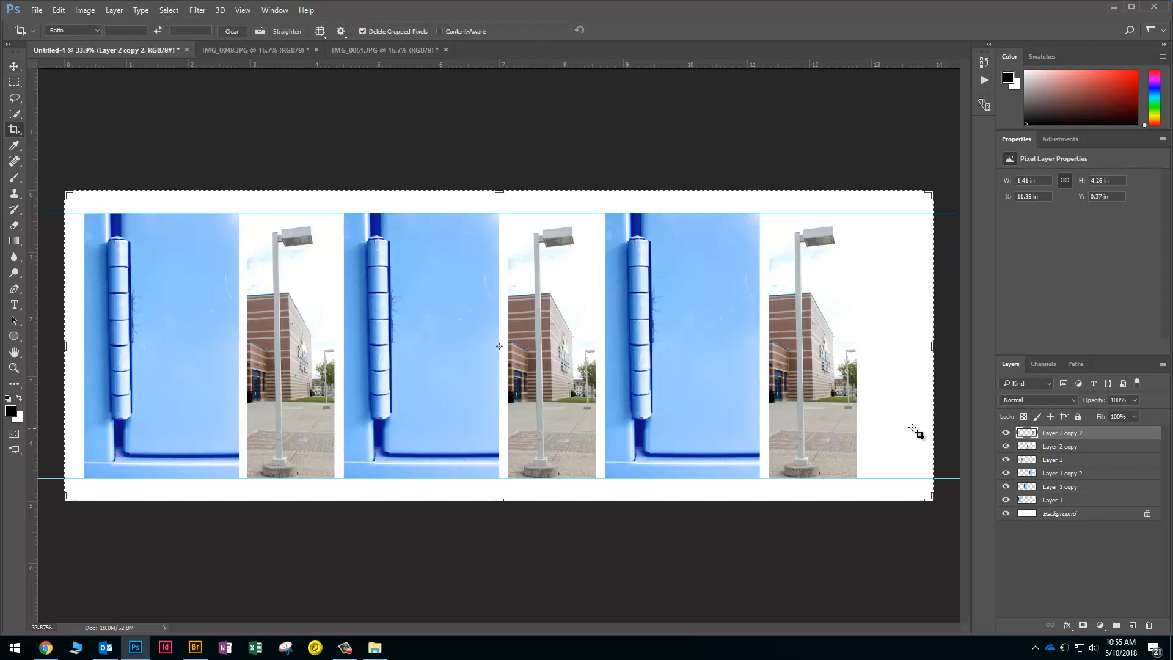
left_click_drag(933, 347, 907, 349)
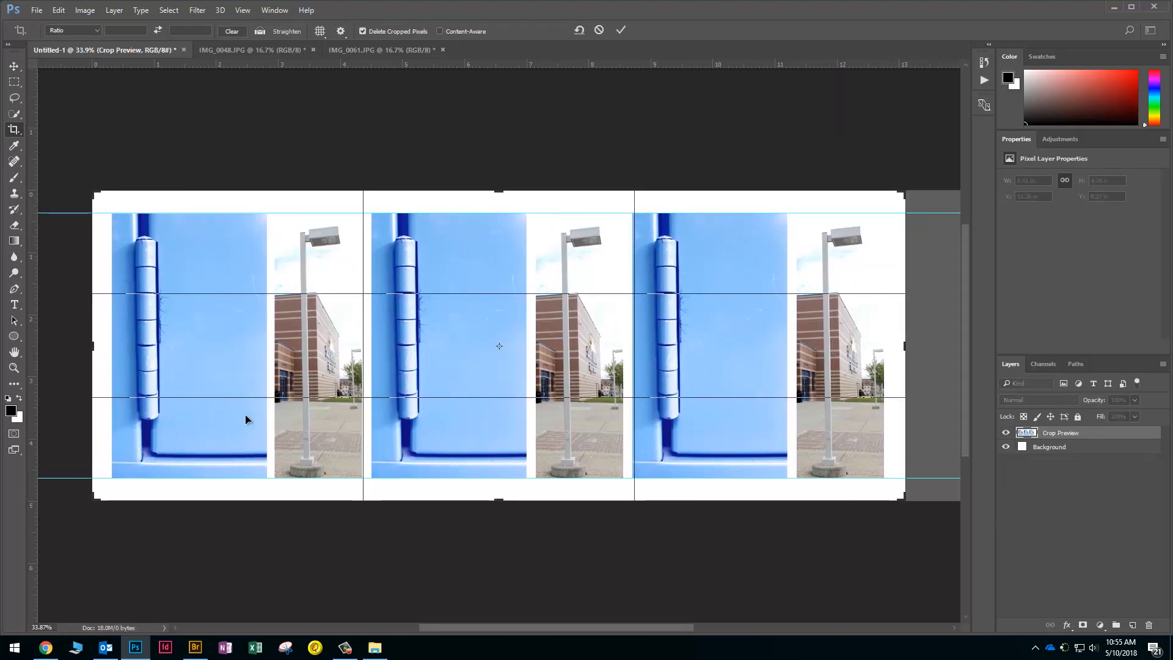
key("Return")
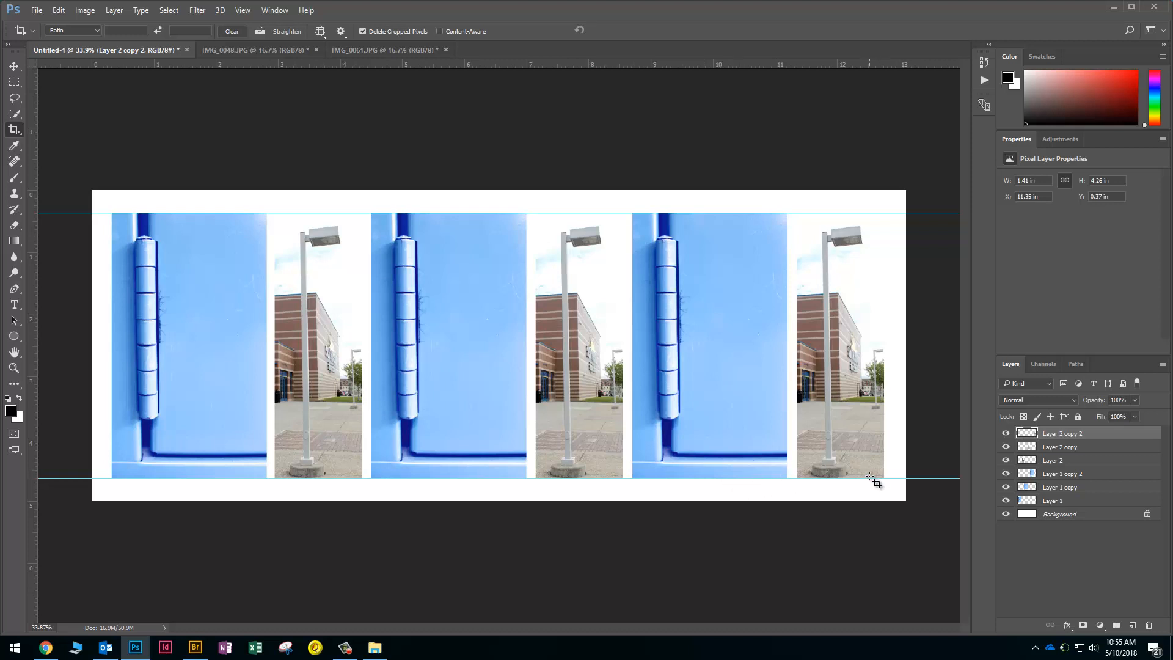
Set the canvas height to 5.5 inches in Canvas Size
left_click(85, 10)
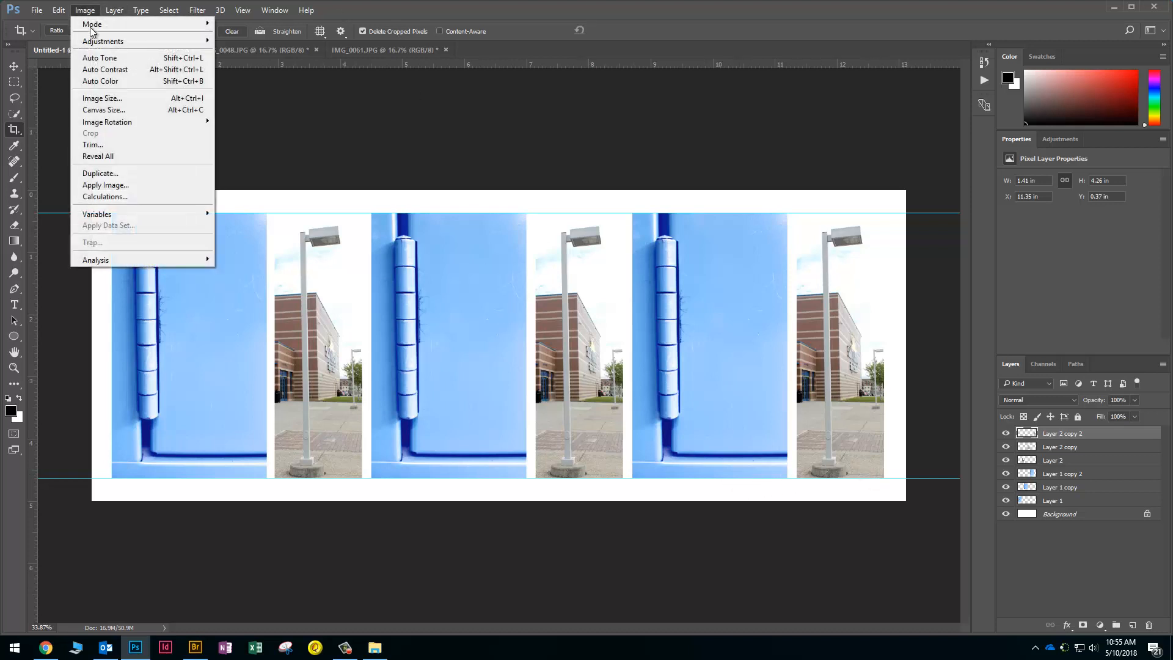
left_click(103, 110)
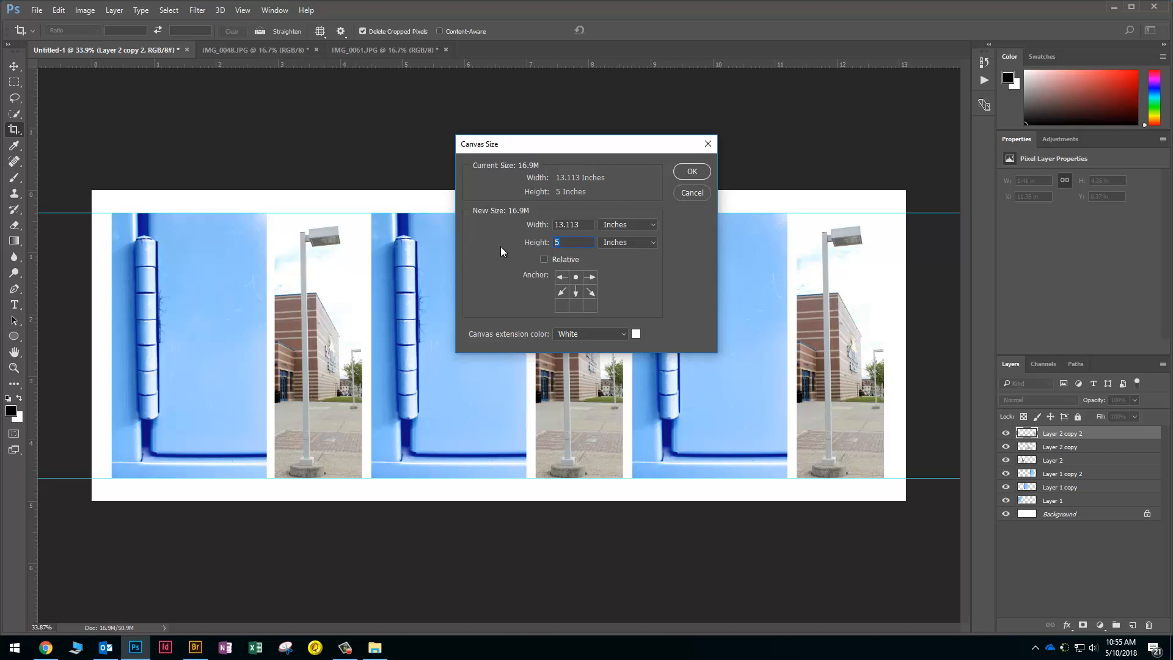
type("5.5")
left_click(678, 175)
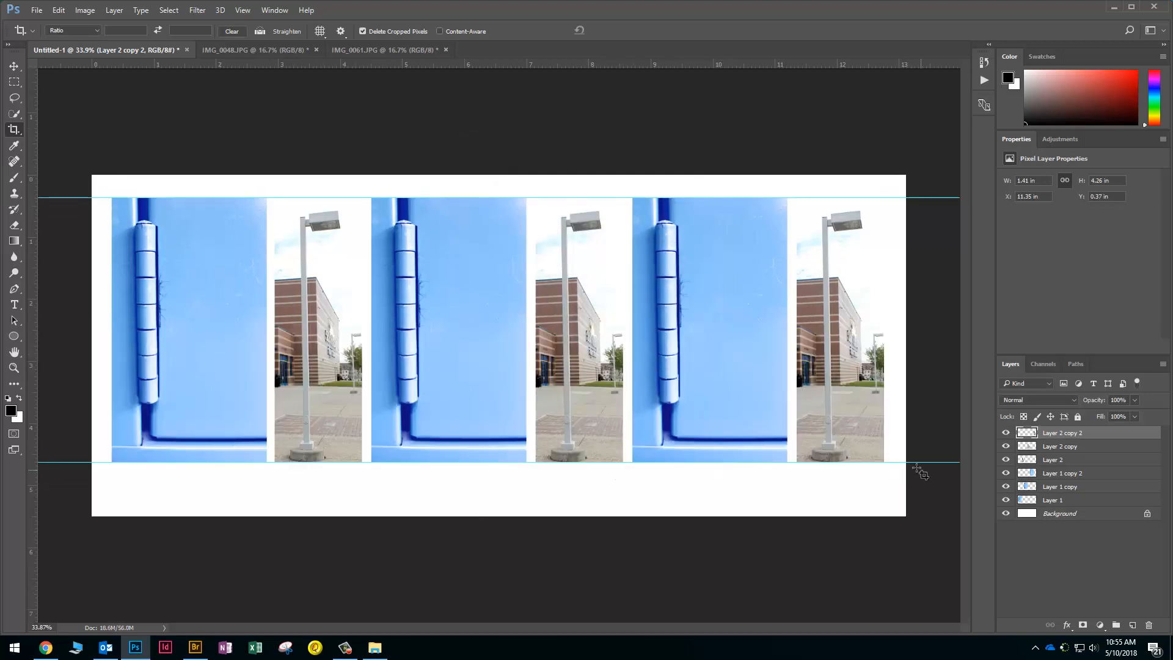
Add a 'Lilili' caption in 16 pt Lucida Handwriting in the bottom white band
left_click(17, 304)
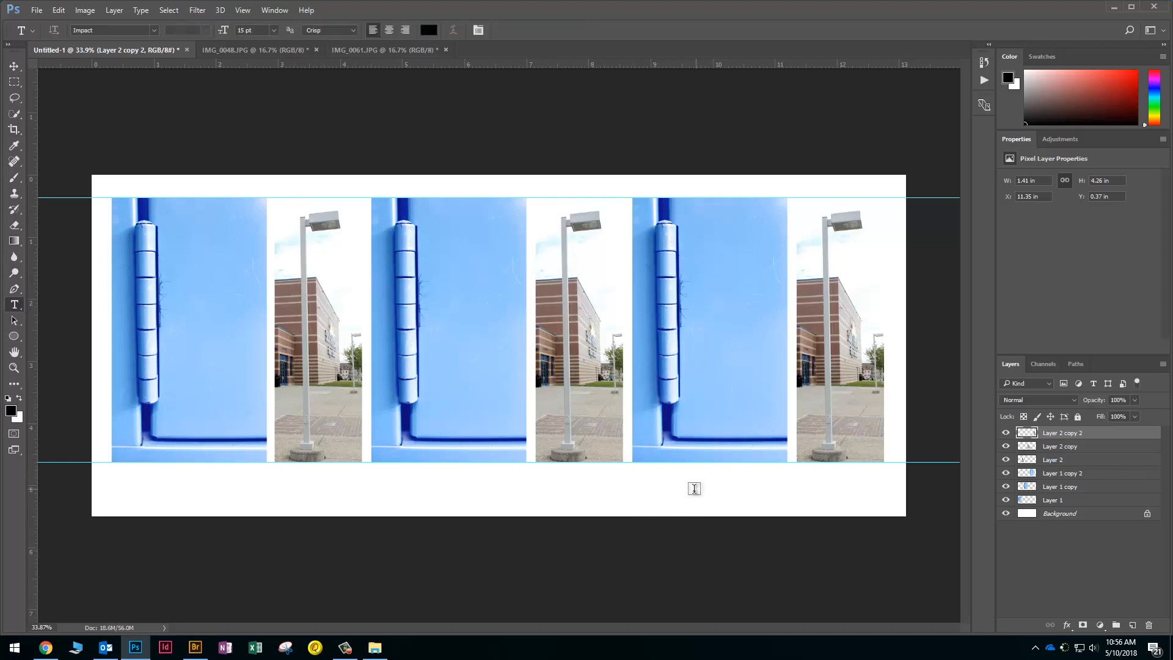
left_click(678, 495)
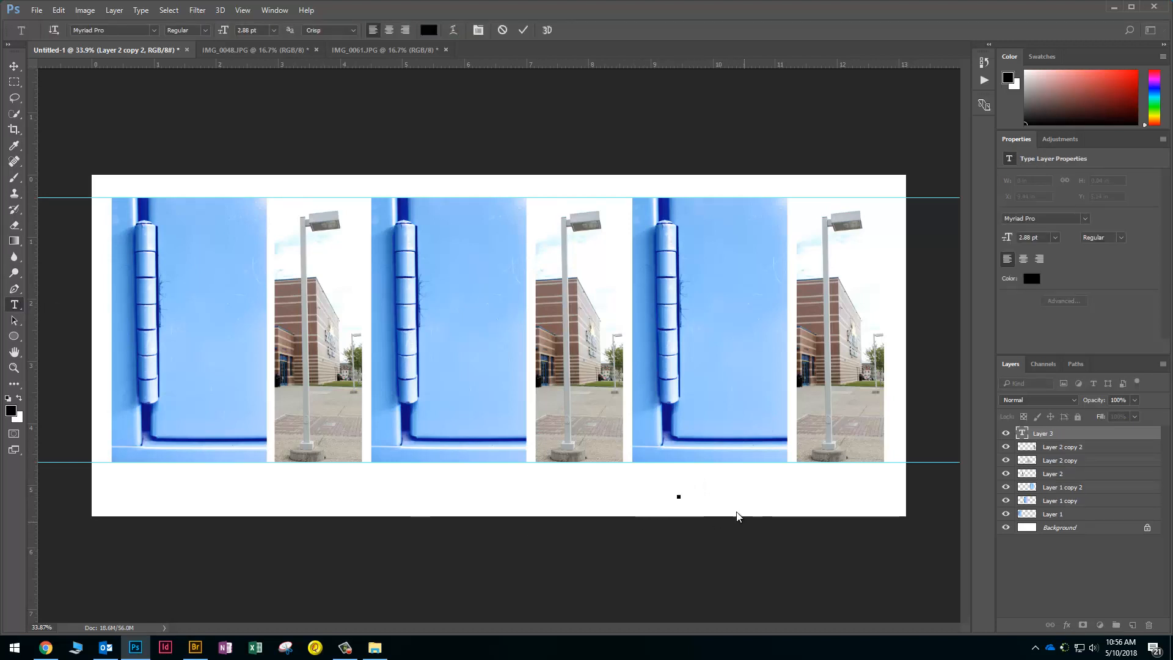
left_click(273, 30)
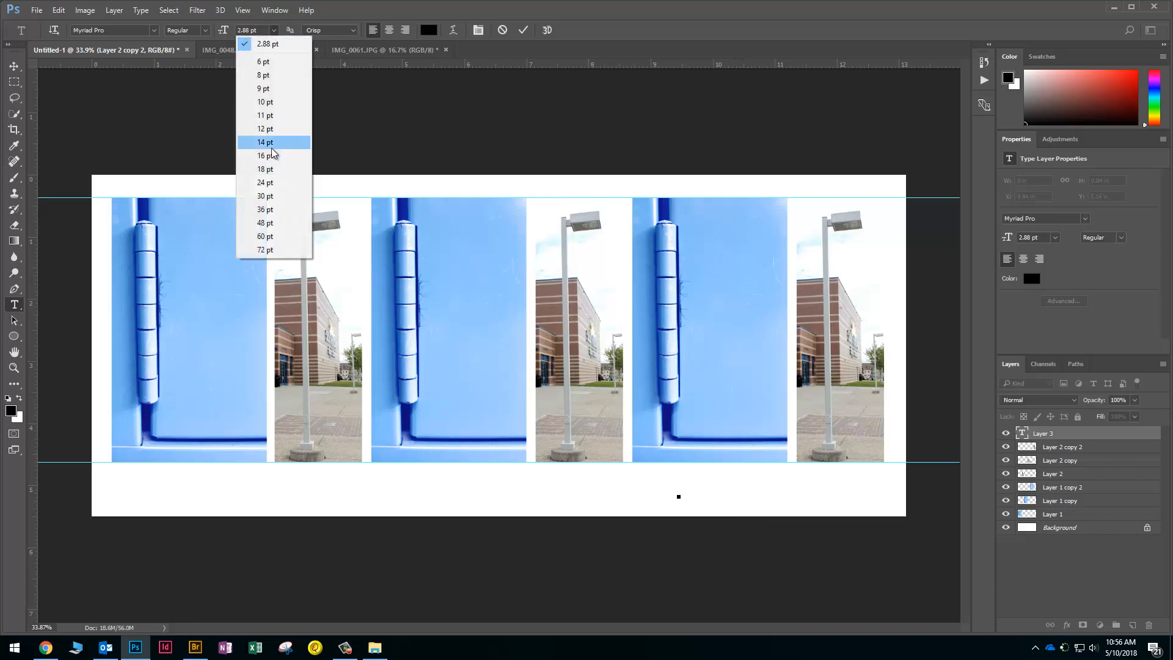
left_click(247, 156)
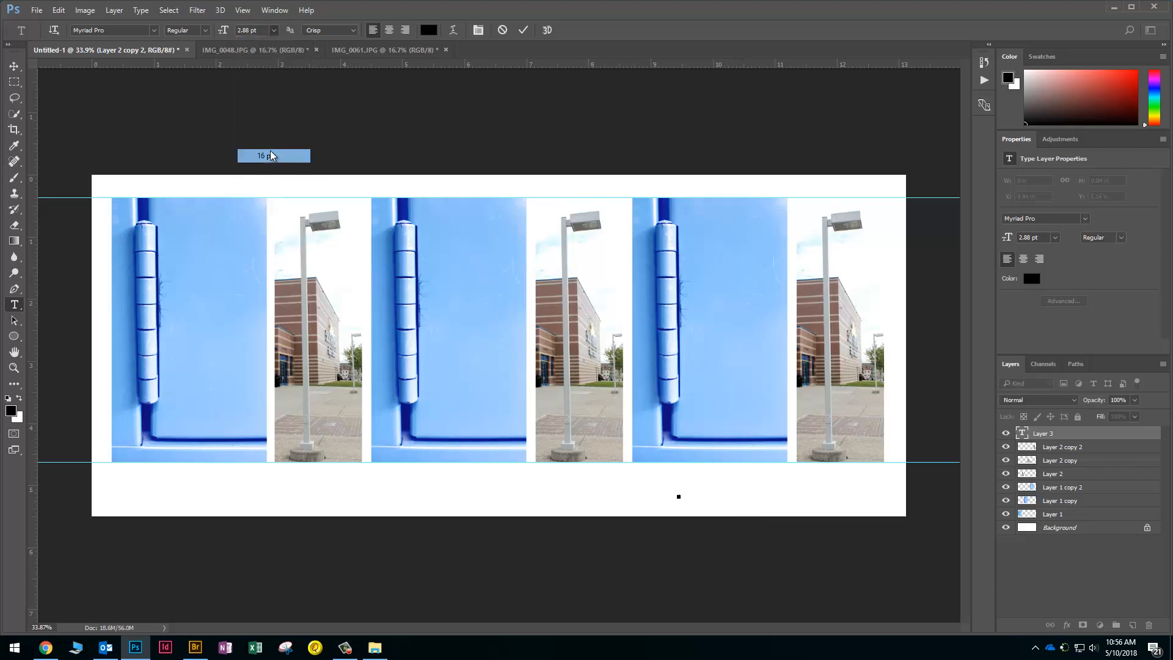
left_click(154, 30)
scroll(150, 195, "up", 1)
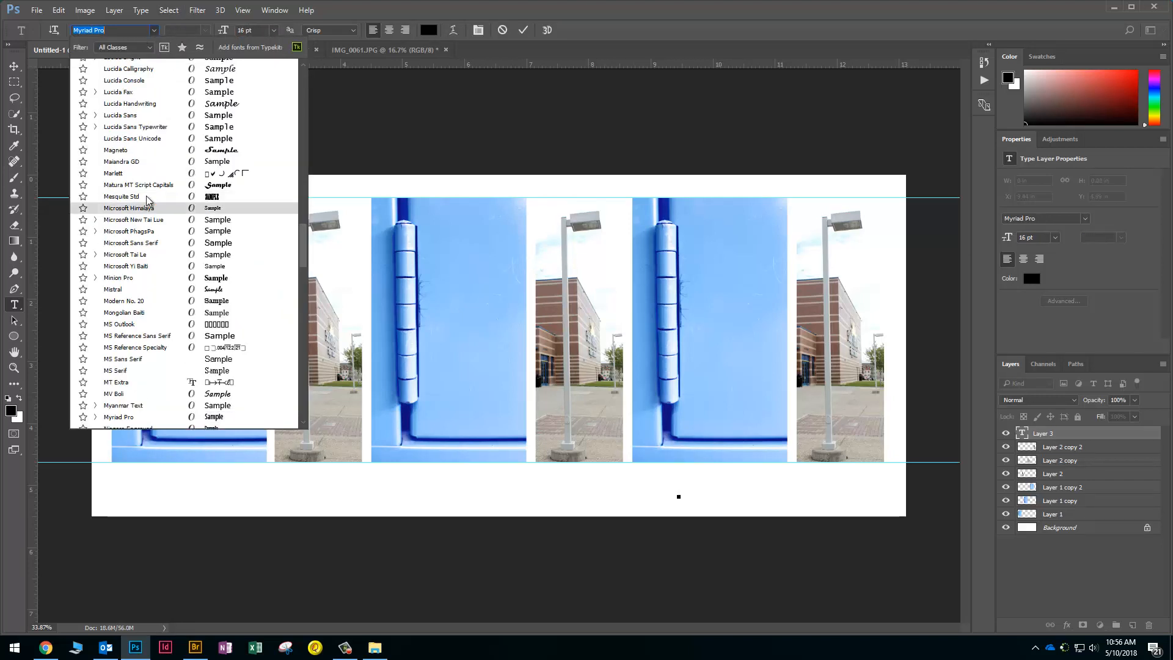
left_click(166, 104)
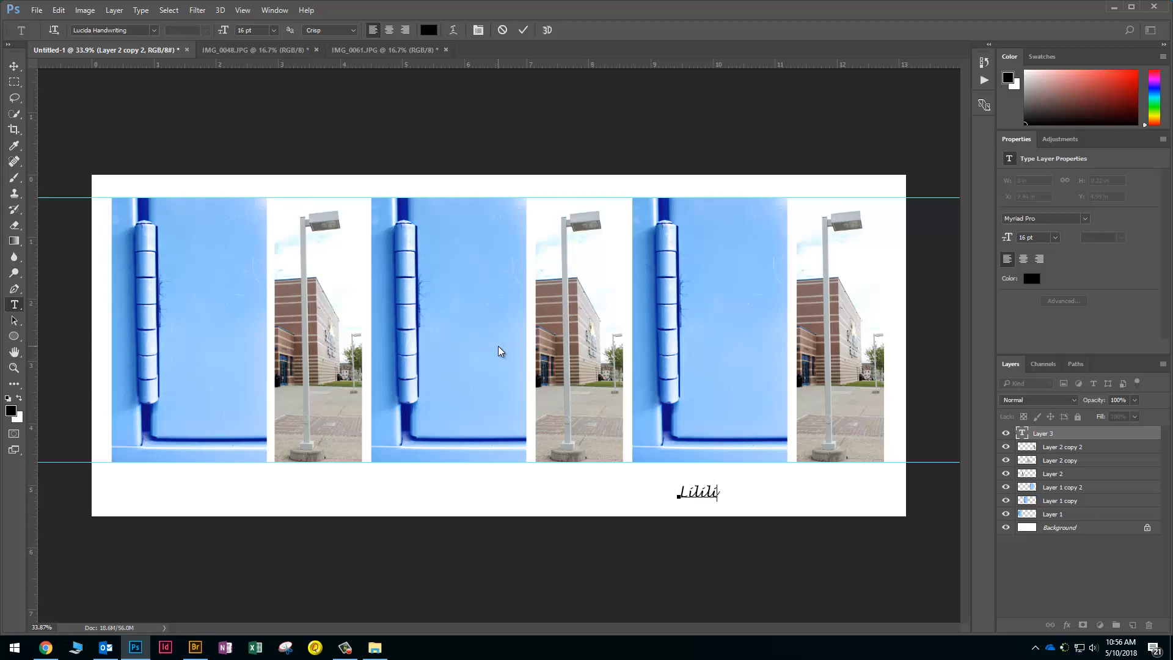
left_click(498, 344)
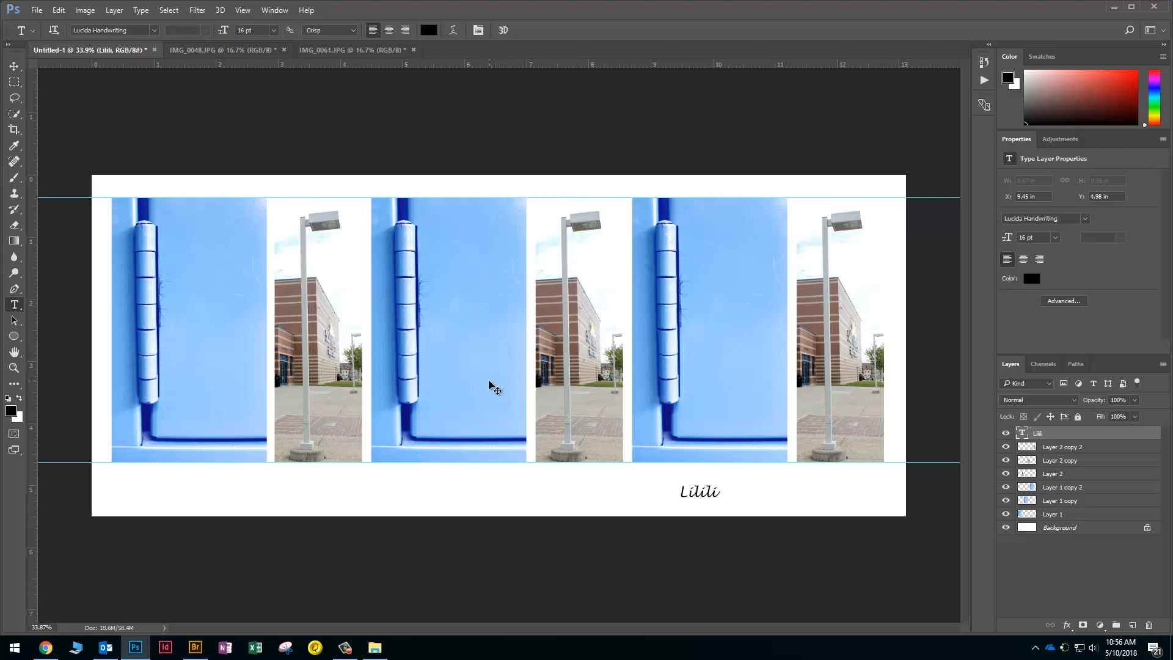
Scale the Lilili caption up to about double size, roughly 31.89 pt
key("ctrl+t")
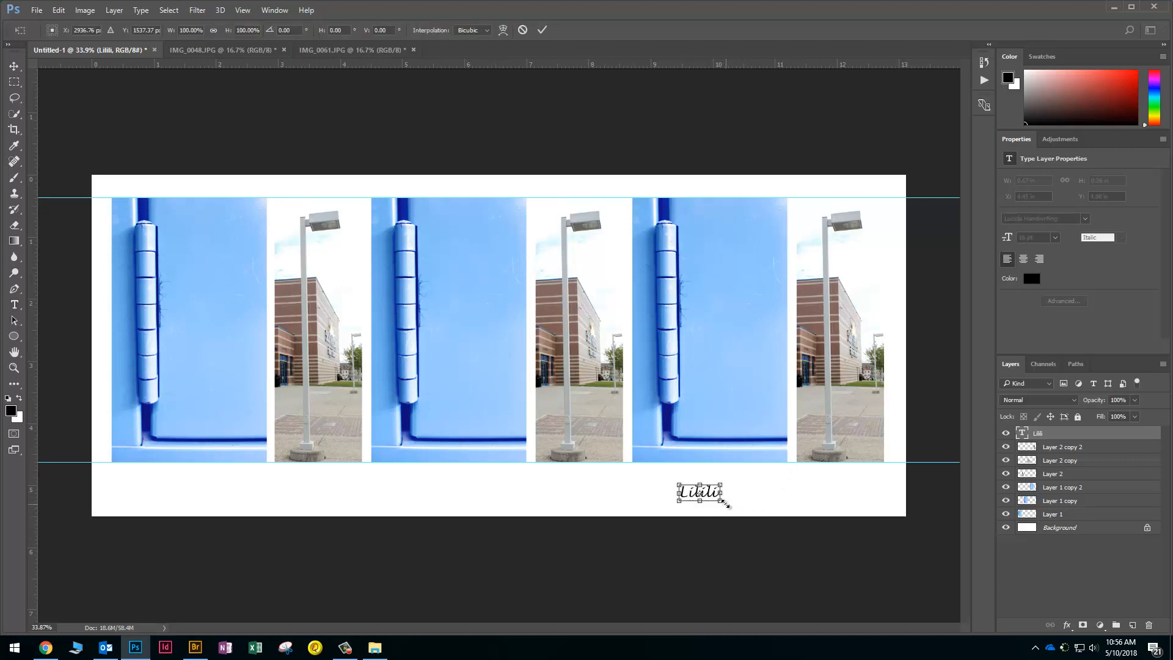
left_click_drag(722, 502, 862, 493)
key("Return")
key("t")
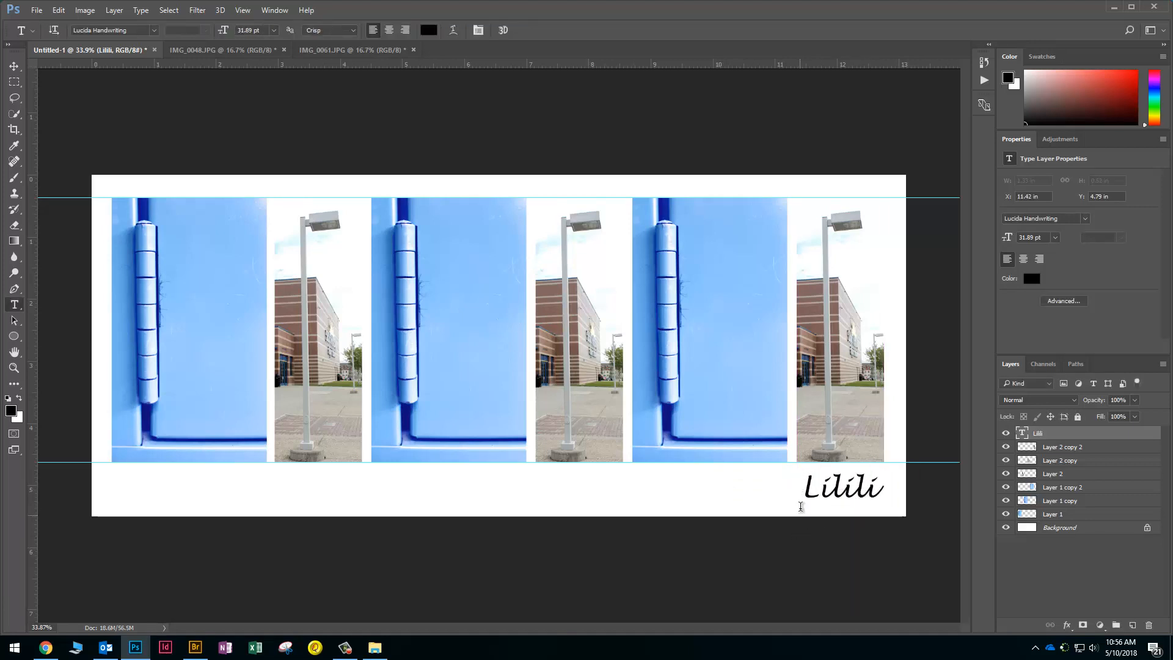
left_click(35, 11)
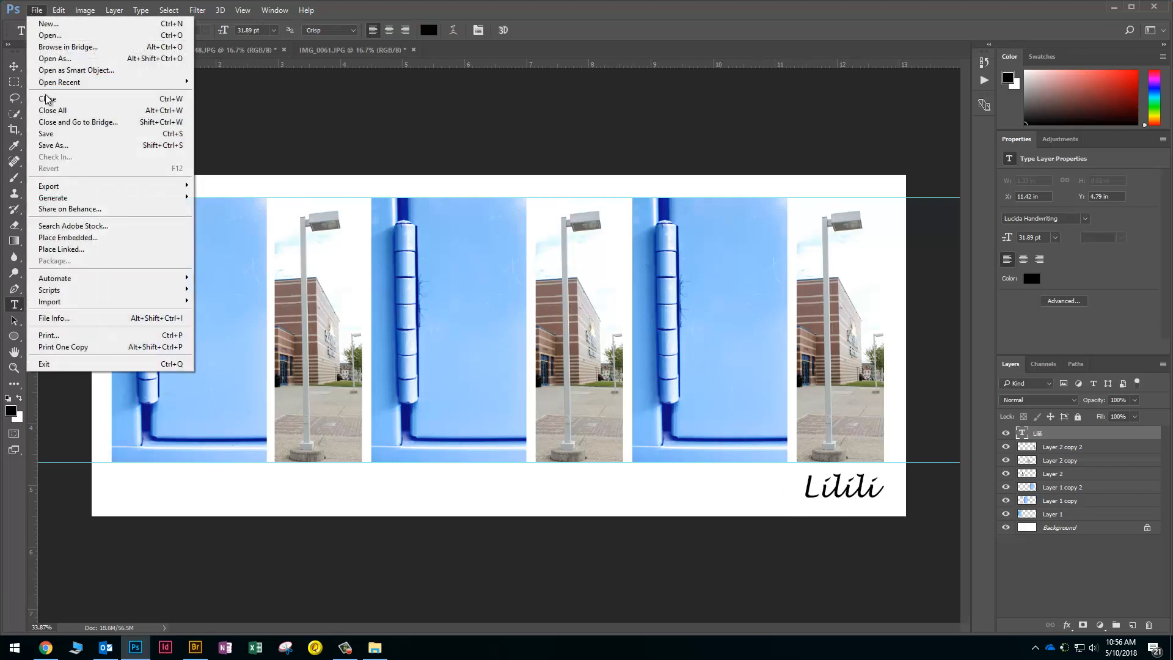
In Save As, set the file format to JPEG (*.JPG;*.JPEG;*.JPE)
left_click(48, 146)
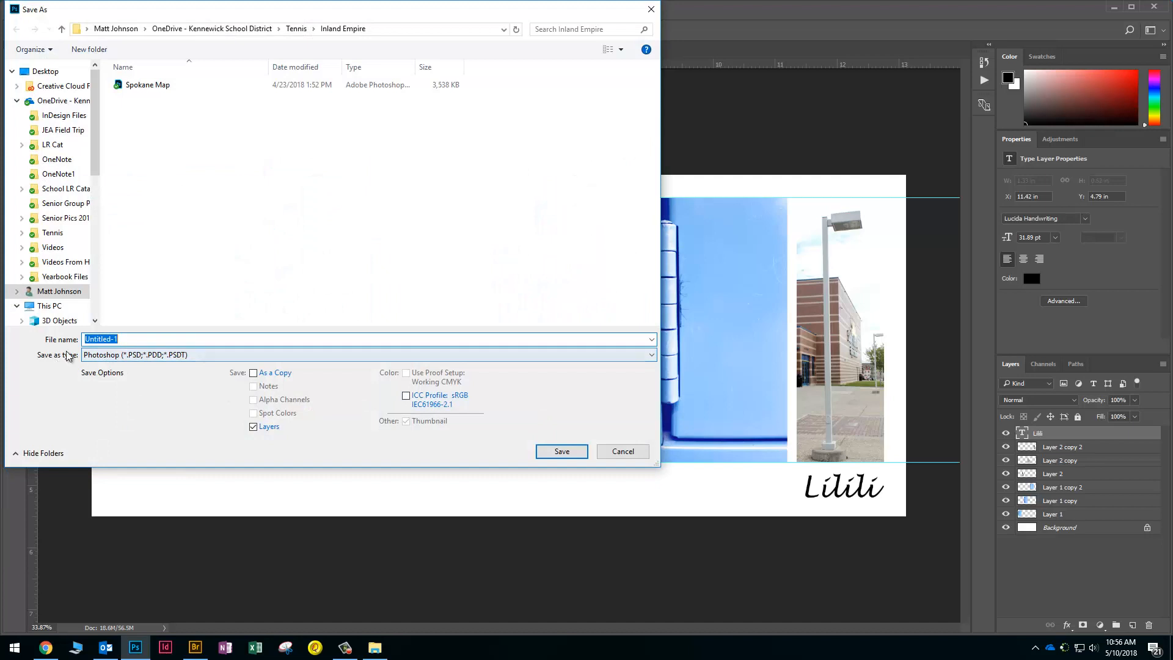
left_click(93, 358)
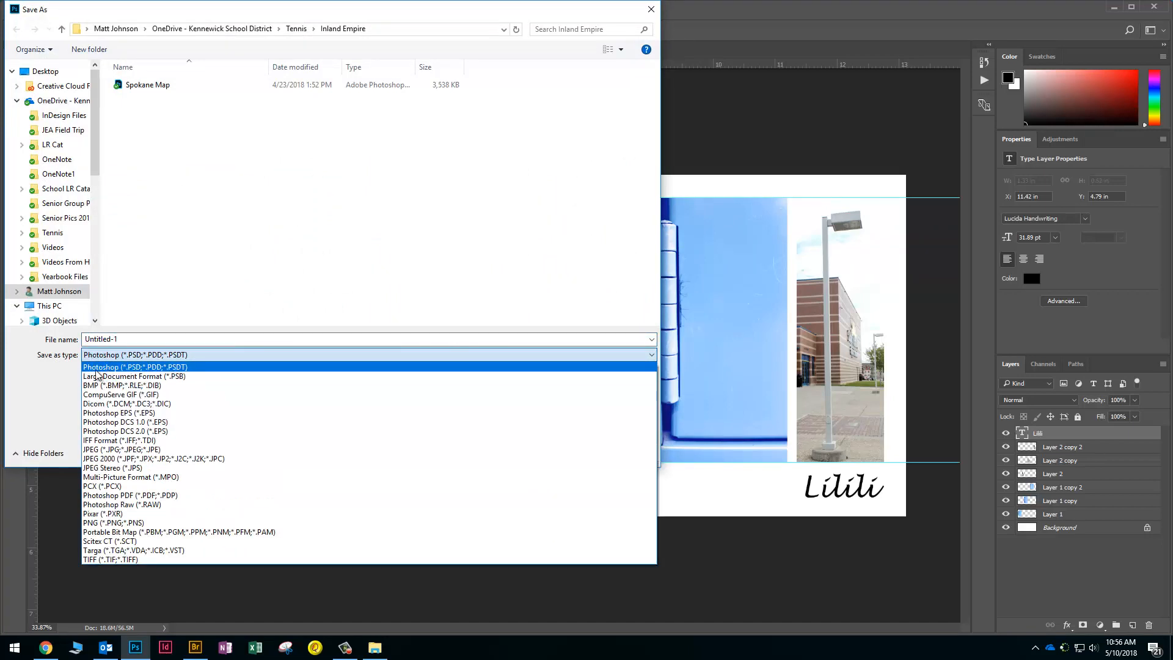
left_click(141, 353)
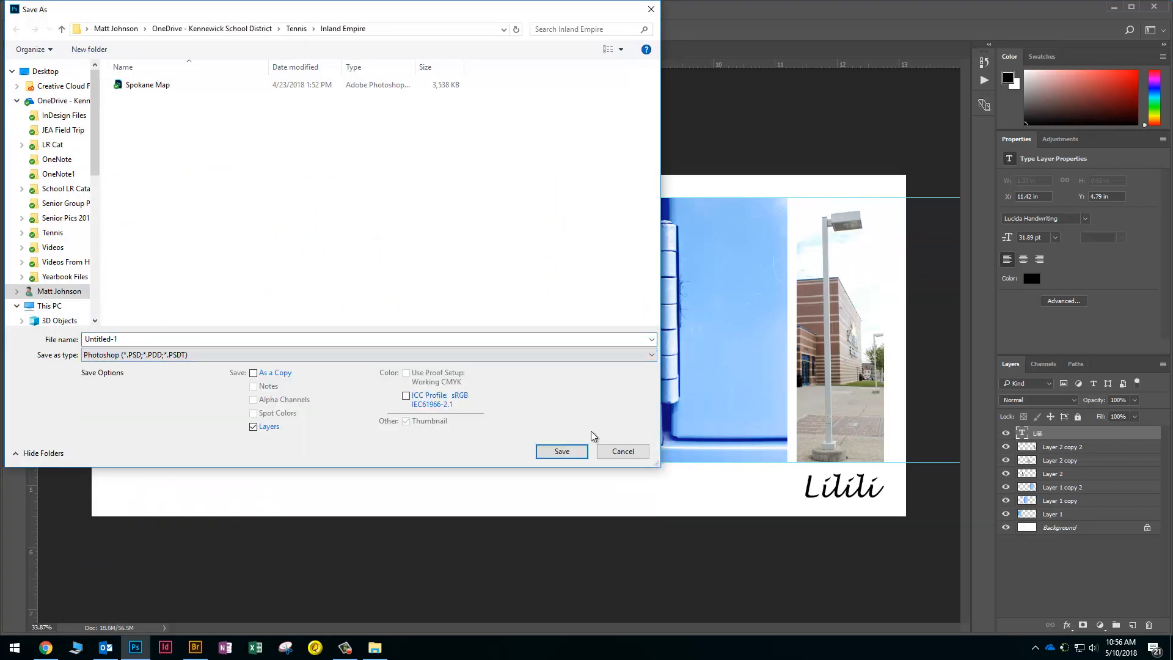
left_click(618, 457)
left_click(36, 10)
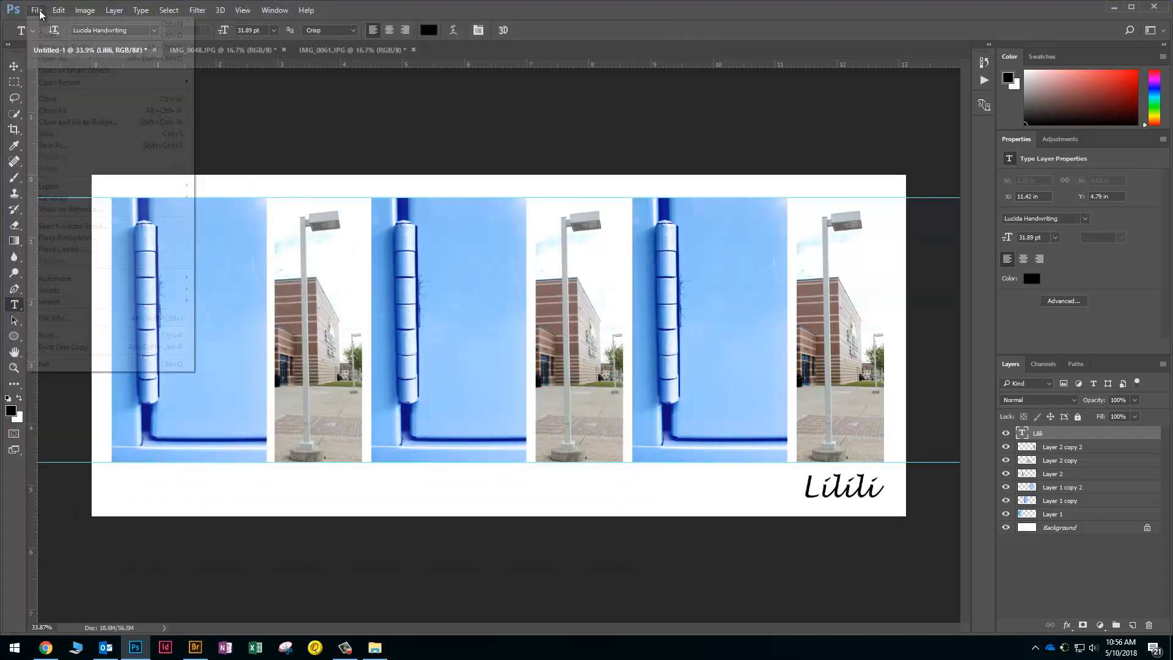
left_click(70, 150)
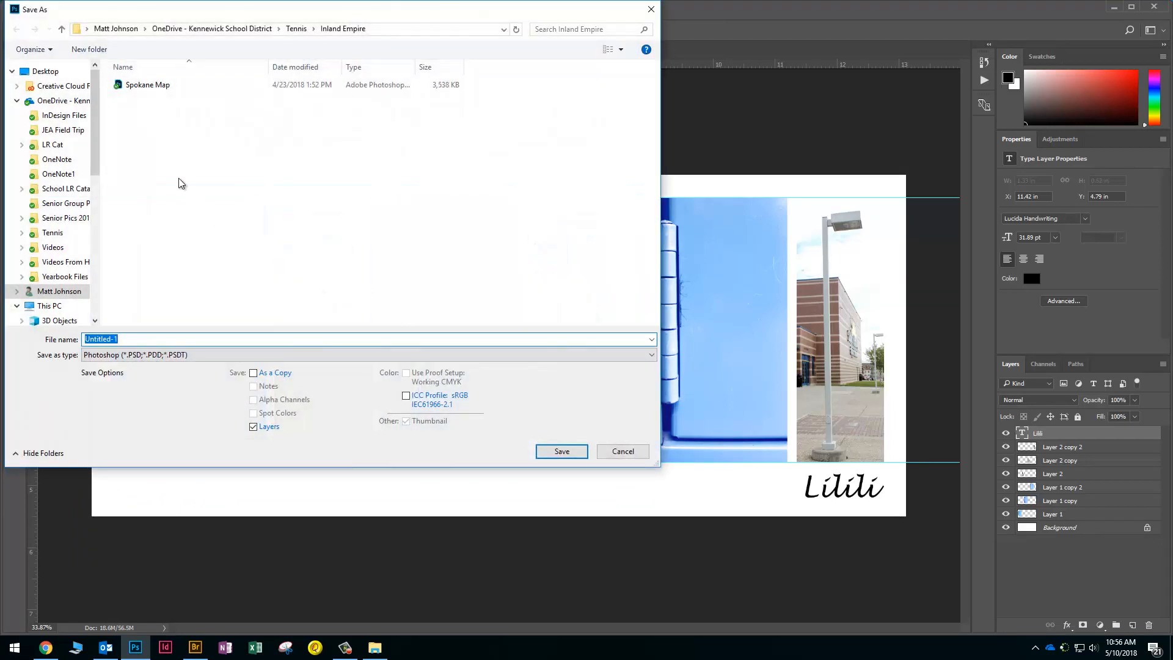
left_click(173, 355)
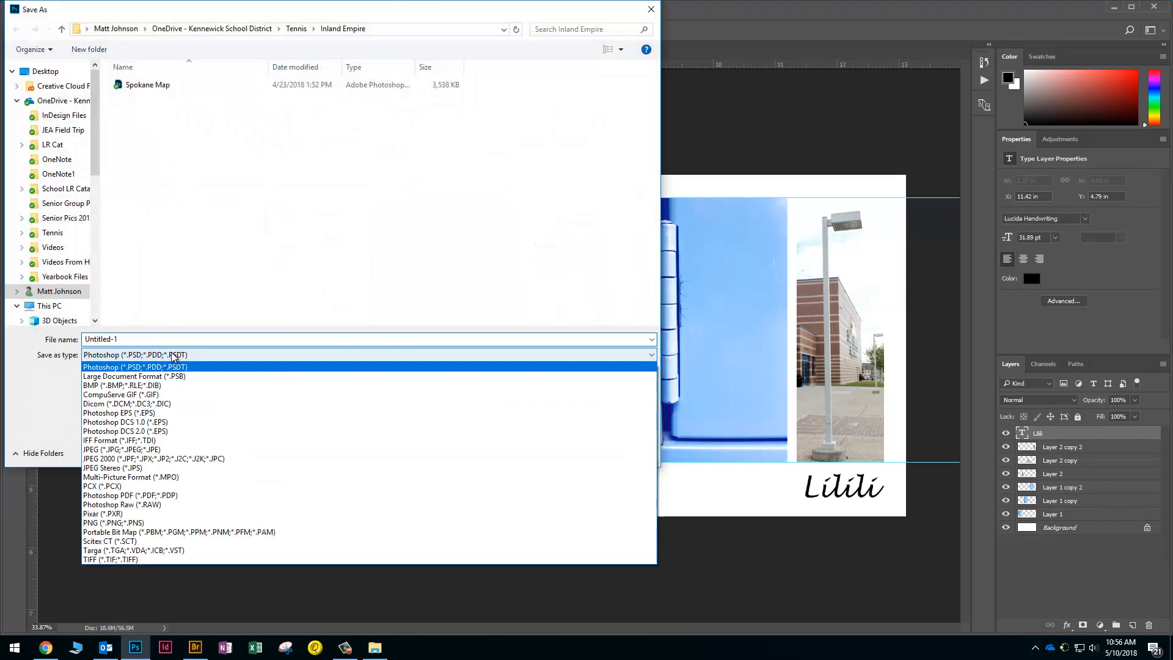
left_click(128, 450)
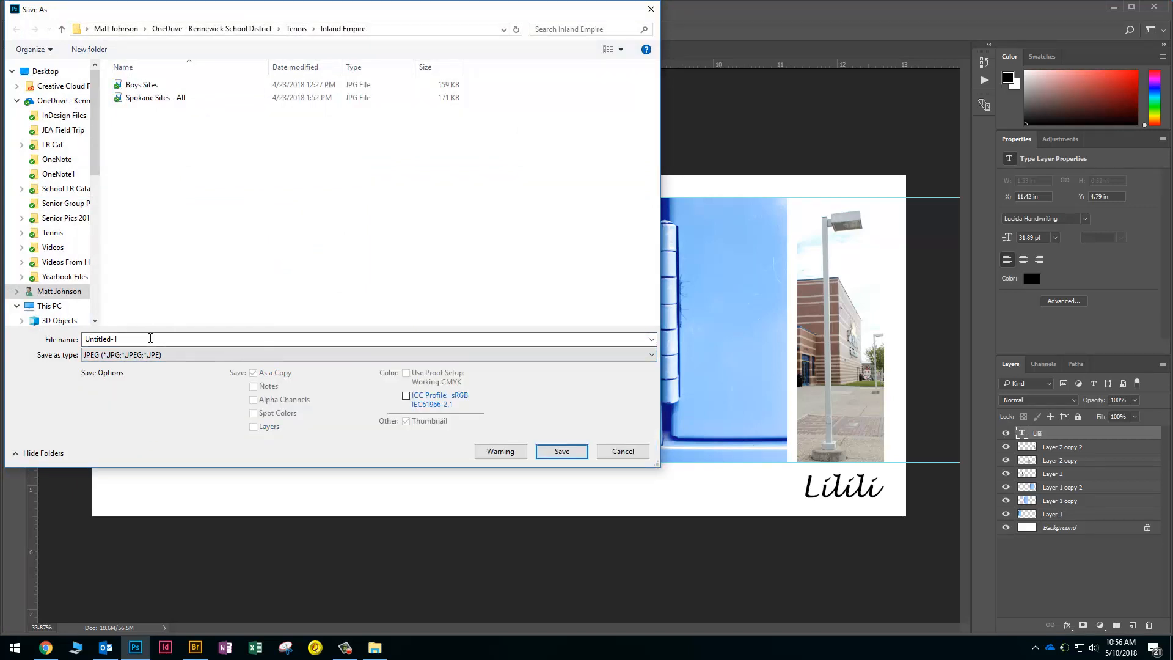